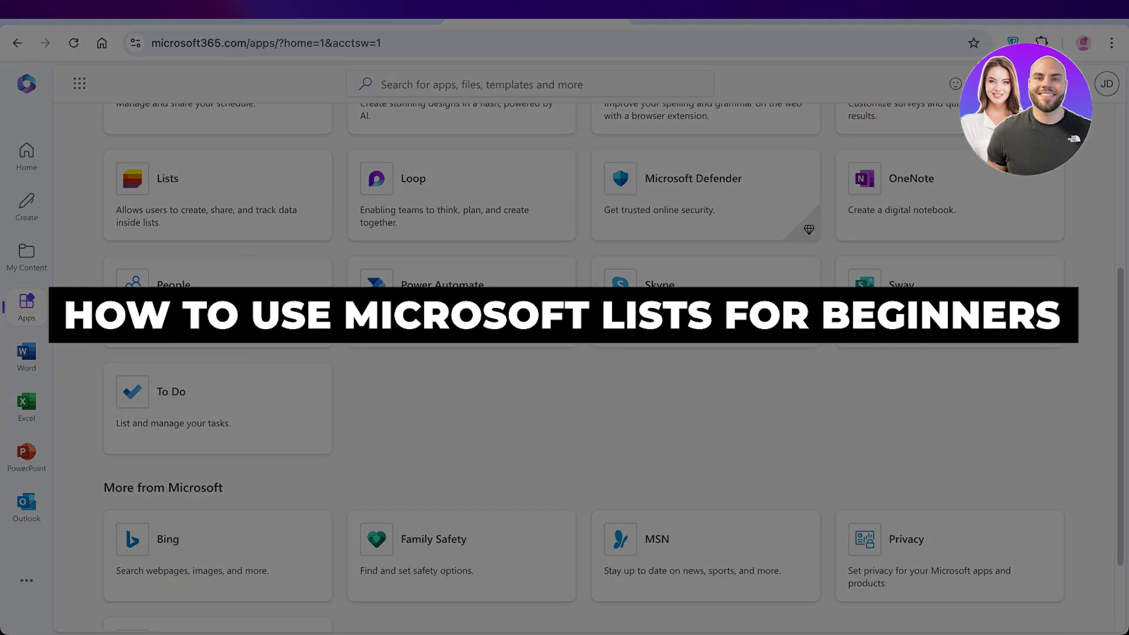
pyautogui.scroll(3, 461, 294)
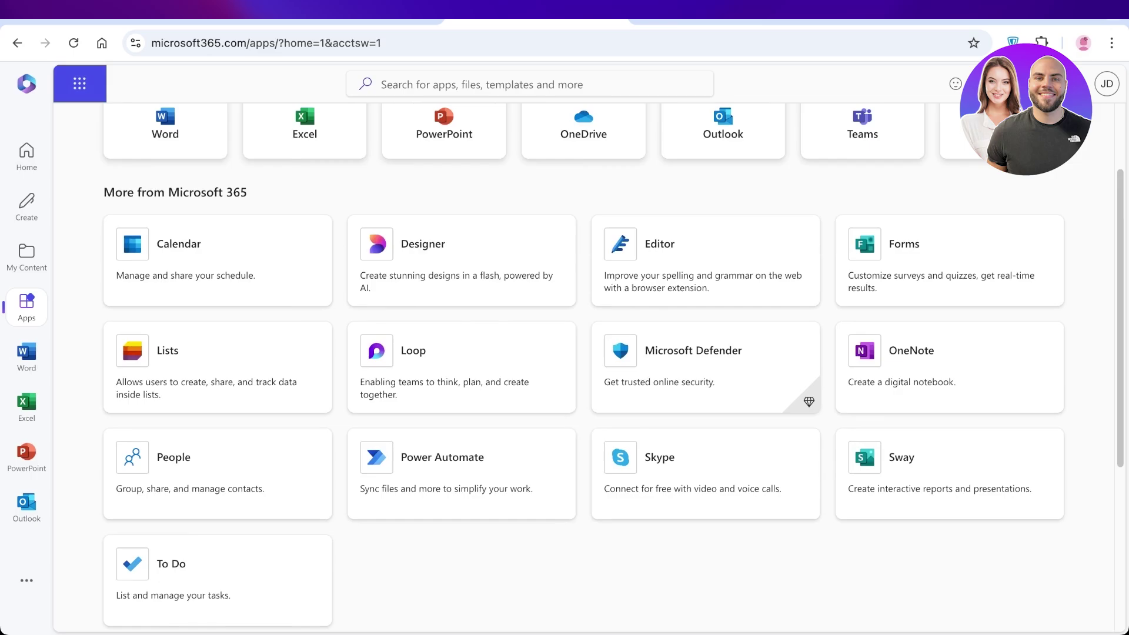
pyautogui.click(79, 83)
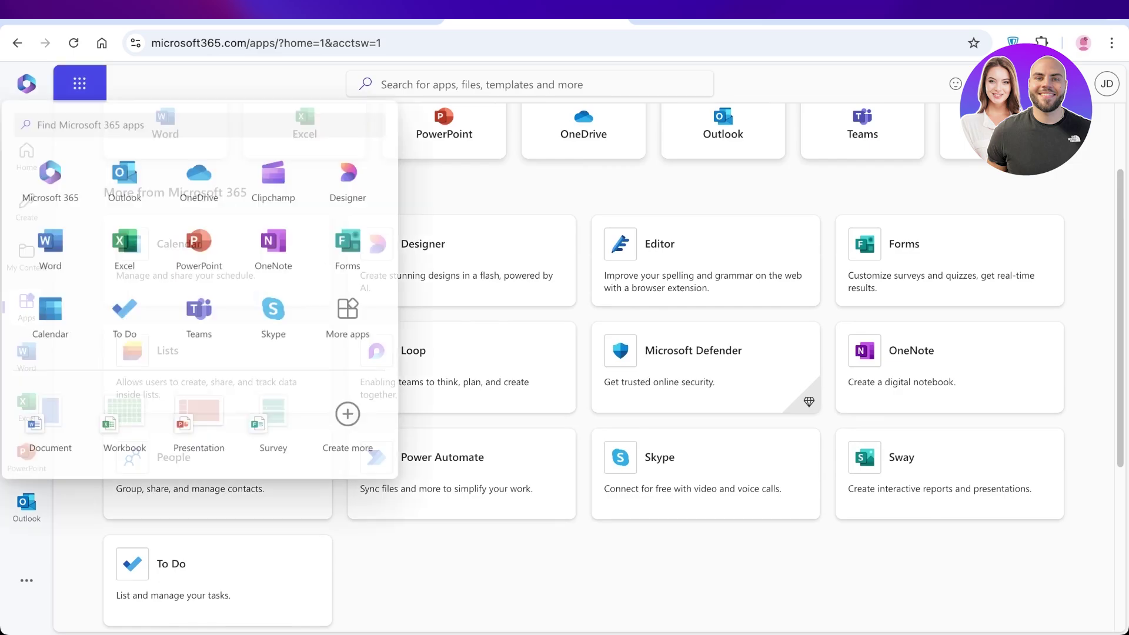
pyautogui.press('Escape')
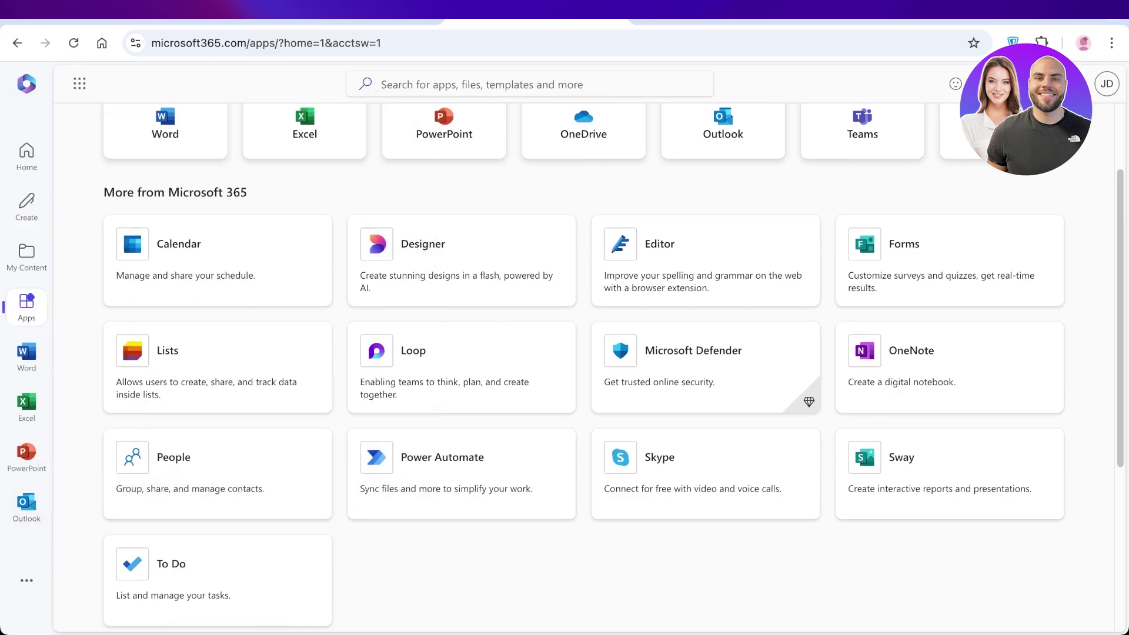
pyautogui.scroll(2, 461, 585)
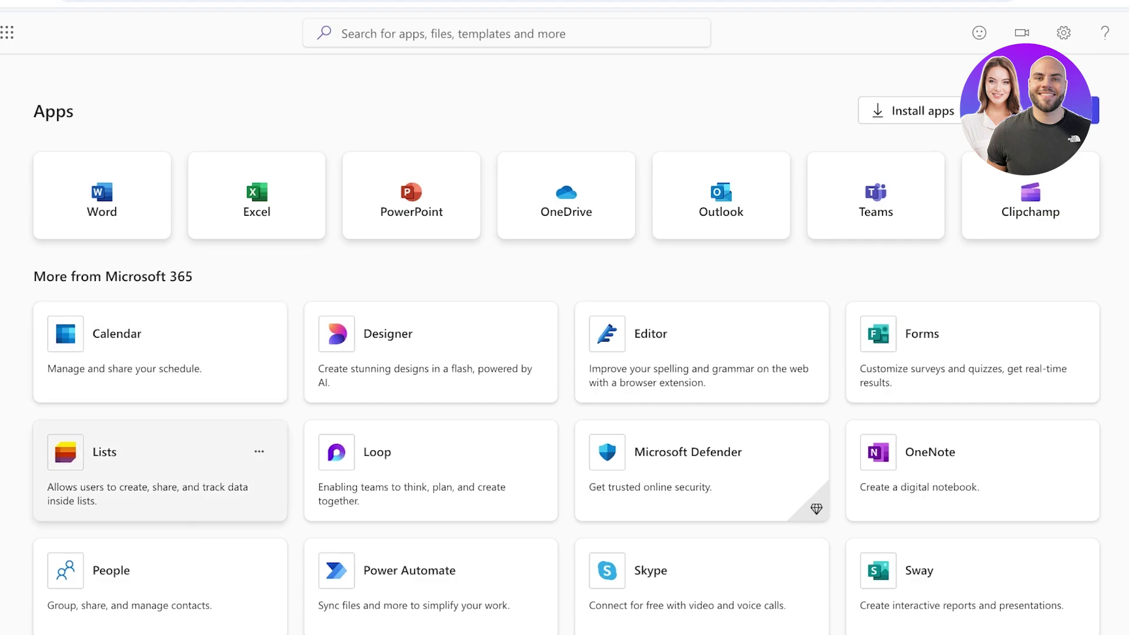
# Open Microsoft Lists from the Microsoft 365 apps and dismiss the app installation offer and the list tour banner.
pyautogui.click(259, 450)
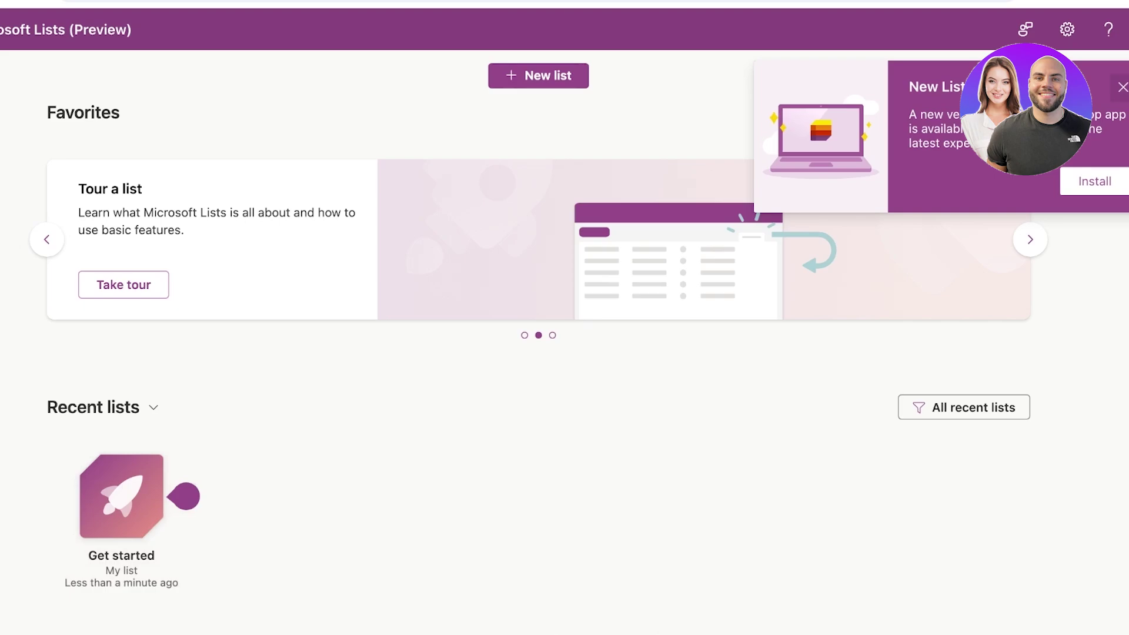
pyautogui.click(1123, 87)
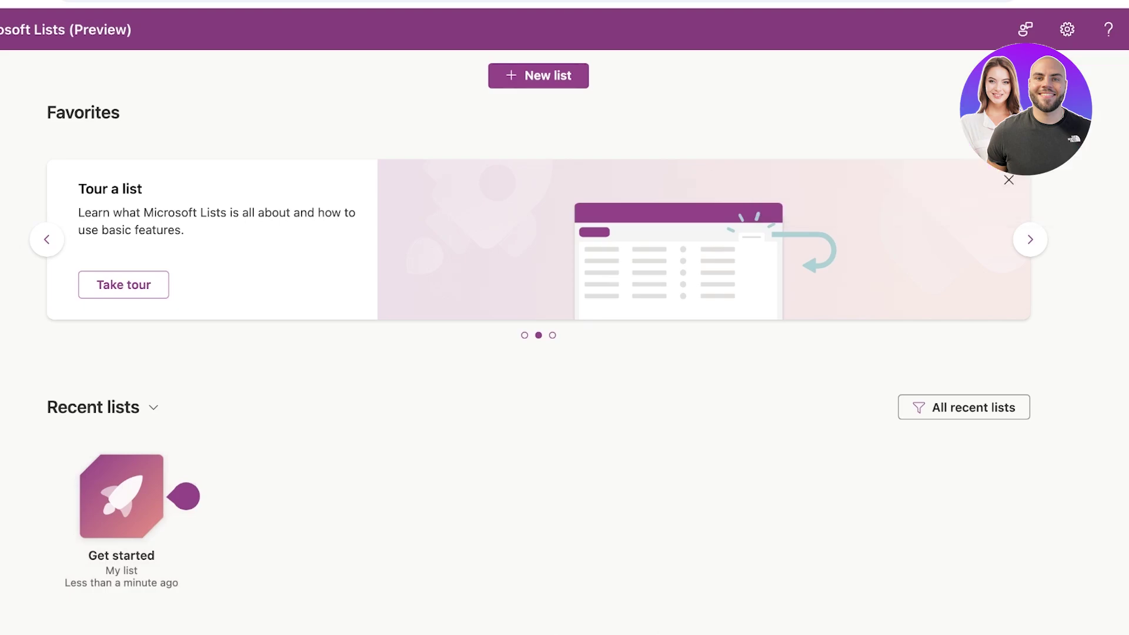
pyautogui.click(1008, 179)
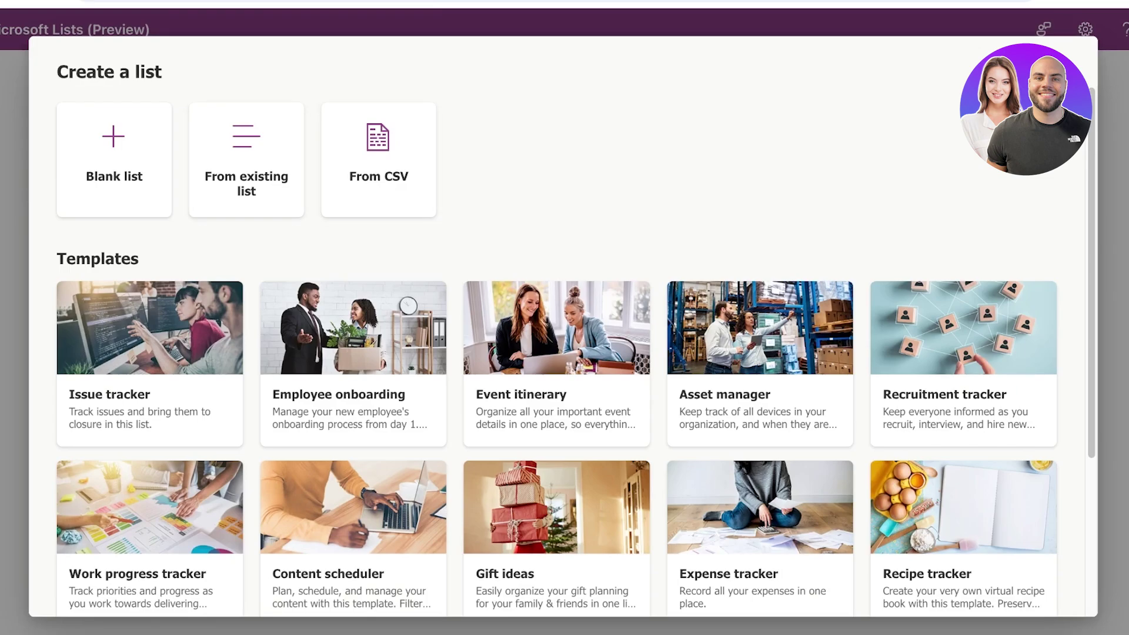
# Look through the list templates, then start a blank list named "Recipes".
pyautogui.scroll(-3, 564, 353)
pyautogui.scroll(-1, 564, 353)
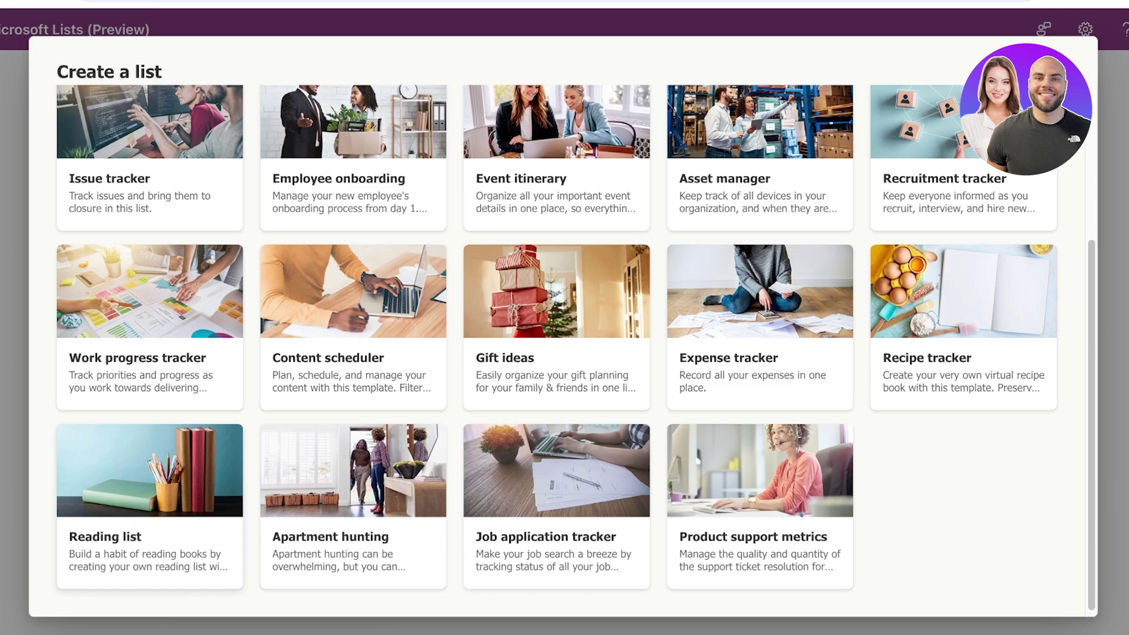
pyautogui.scroll(4, 563, 329)
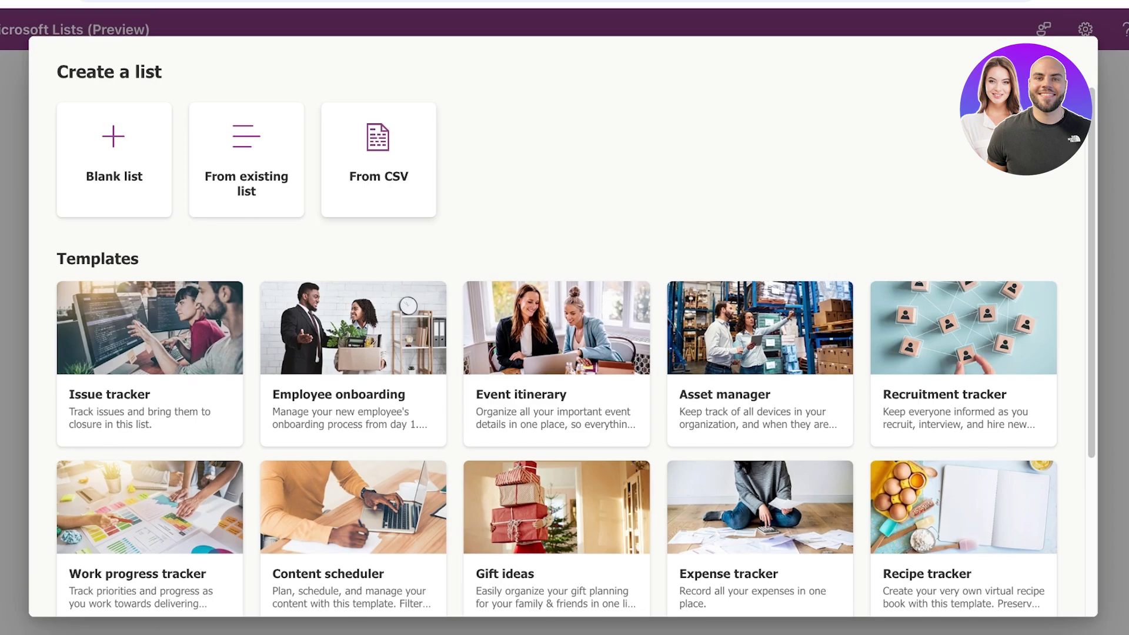
pyautogui.click(114, 159)
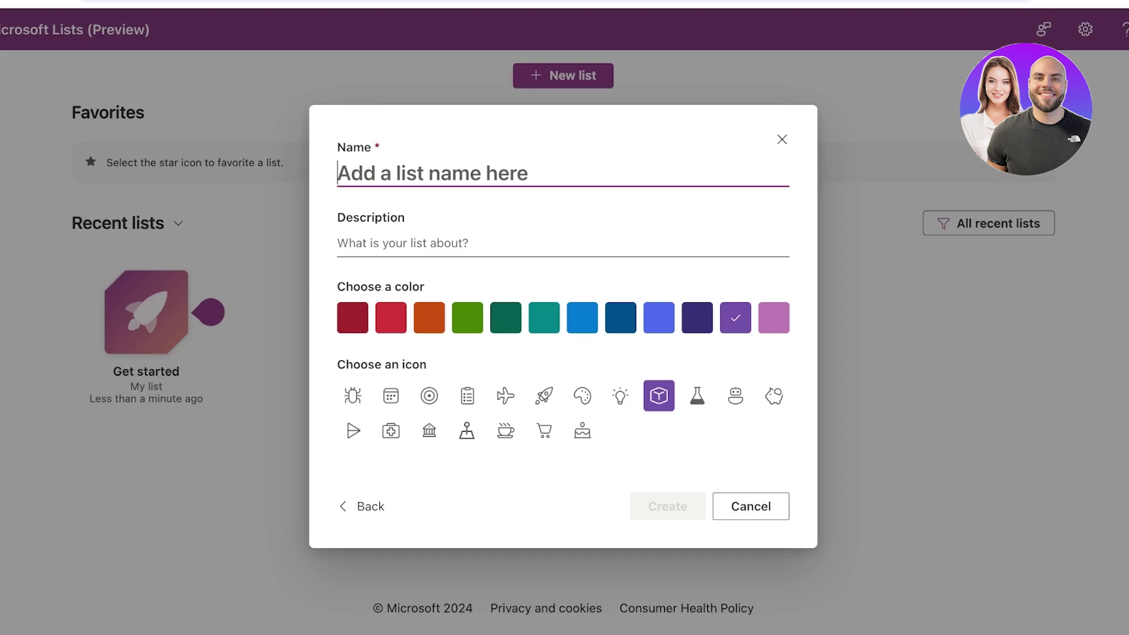
pyautogui.write('Receipes')
pyautogui.doubleClick(402, 173)
pyautogui.write('Recipes')
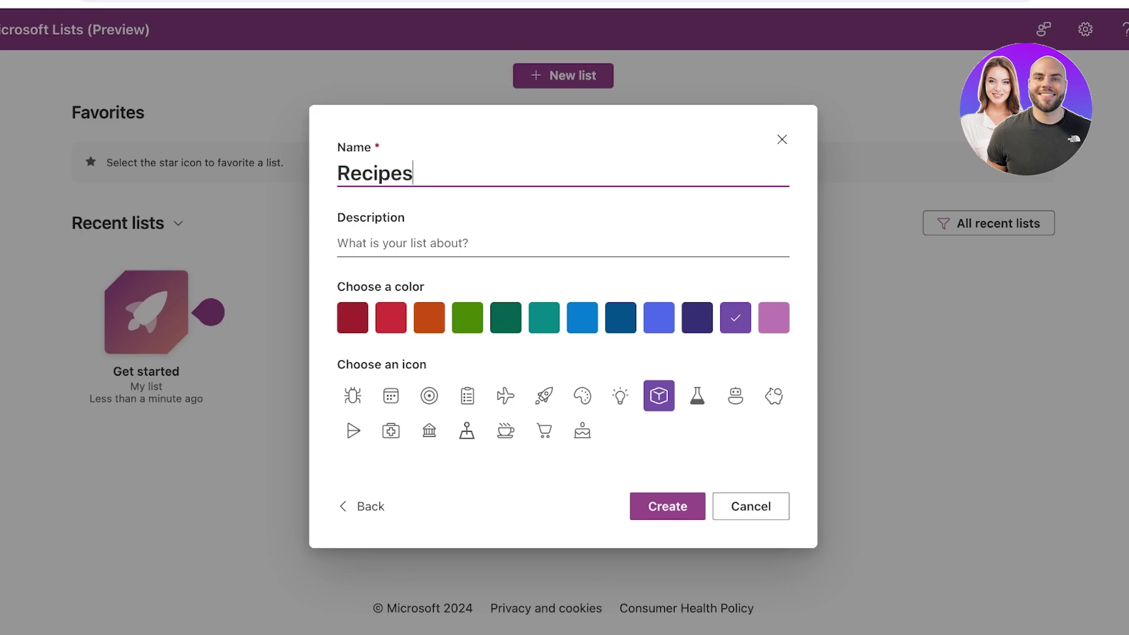
# Describe the list as "Pasta Recipes", give it the dark red color and the coffee cup icon, and create it.
pyautogui.click(338, 242)
pyautogui.write('Pasta Recipes')
pyautogui.click(352, 317)
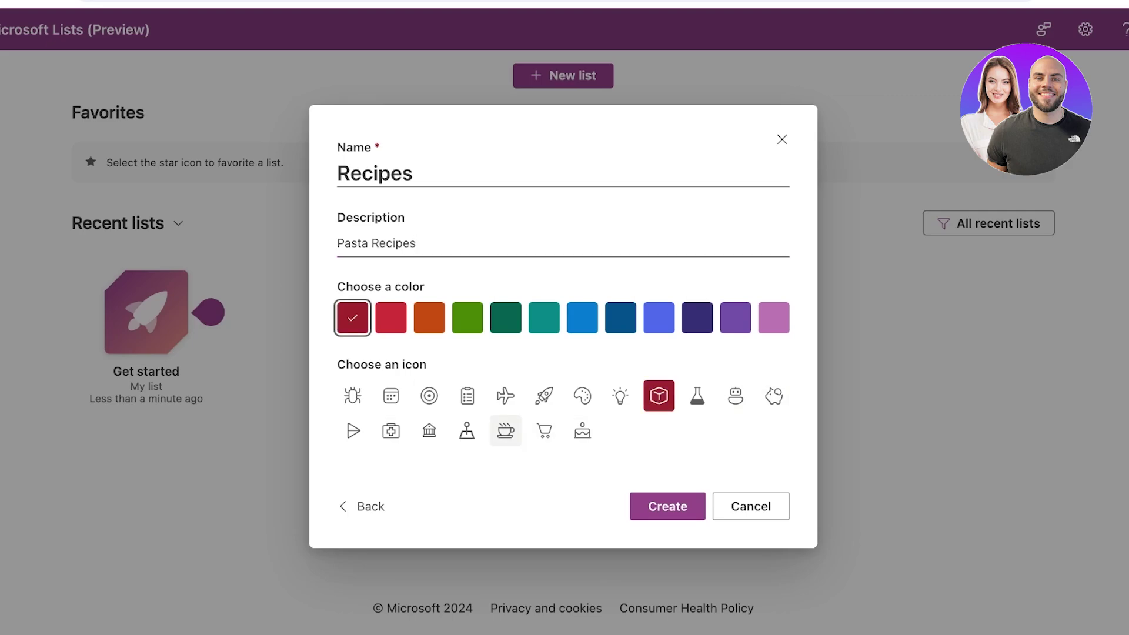
pyautogui.click(505, 430)
pyautogui.click(667, 507)
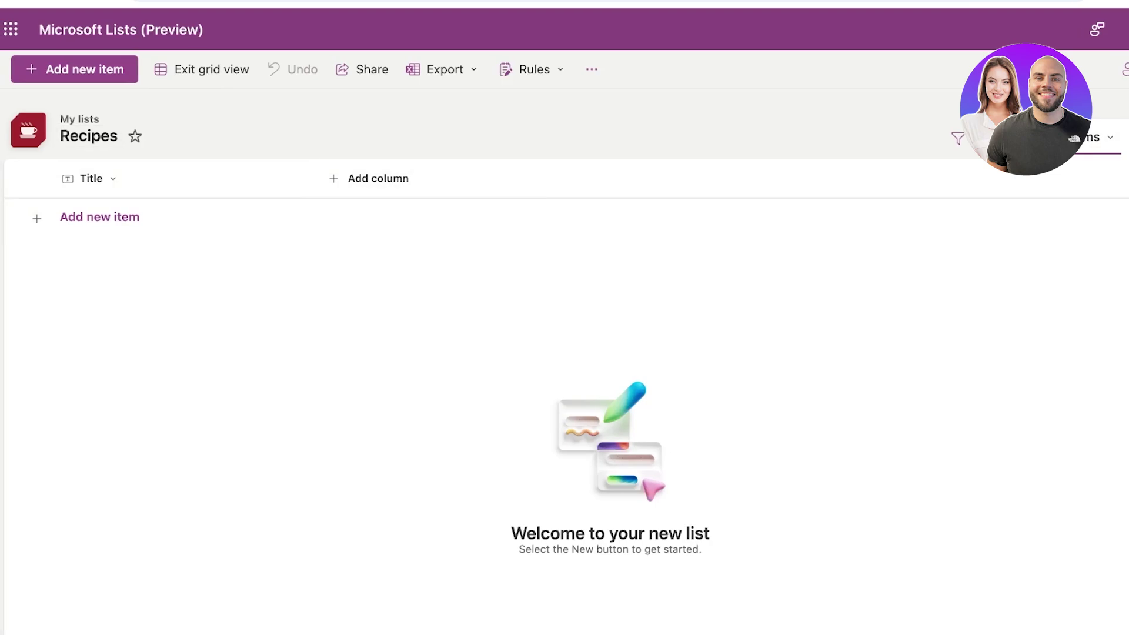
# Add an empty item row to the Recipes list.
pyautogui.click(99, 217)
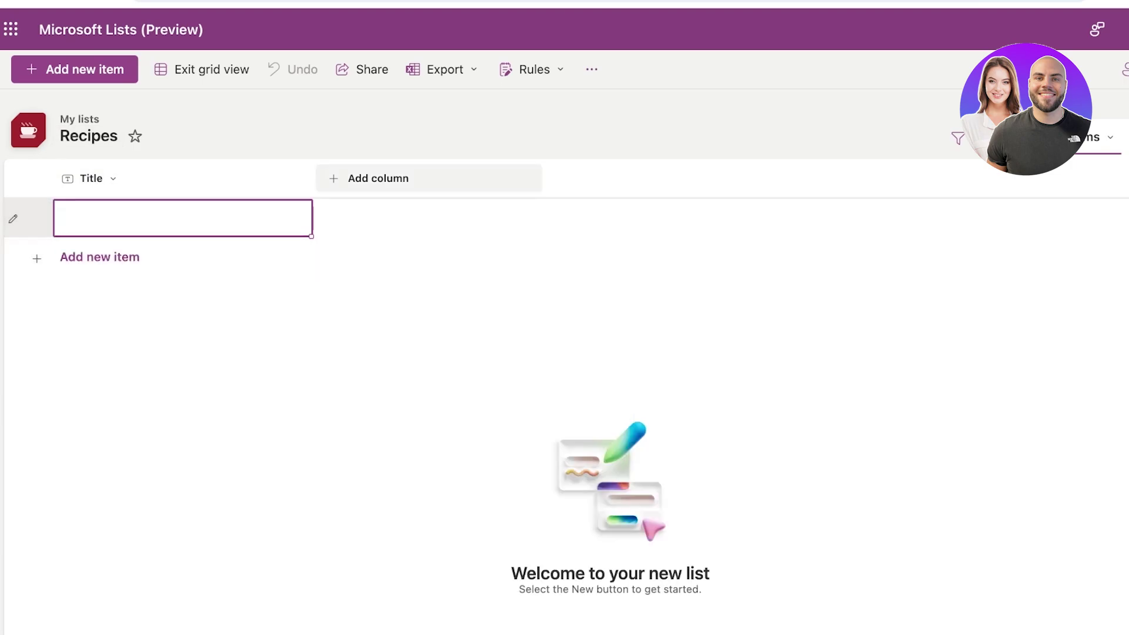
pyautogui.click(378, 178)
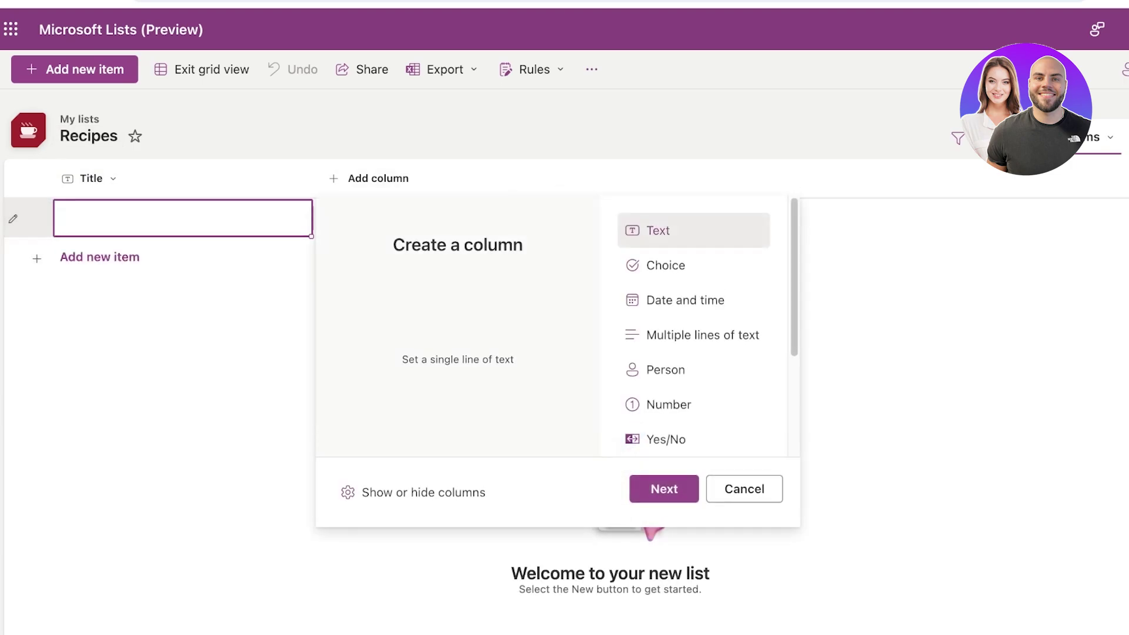
pyautogui.scroll(-1, 694, 276)
pyautogui.press('Escape')
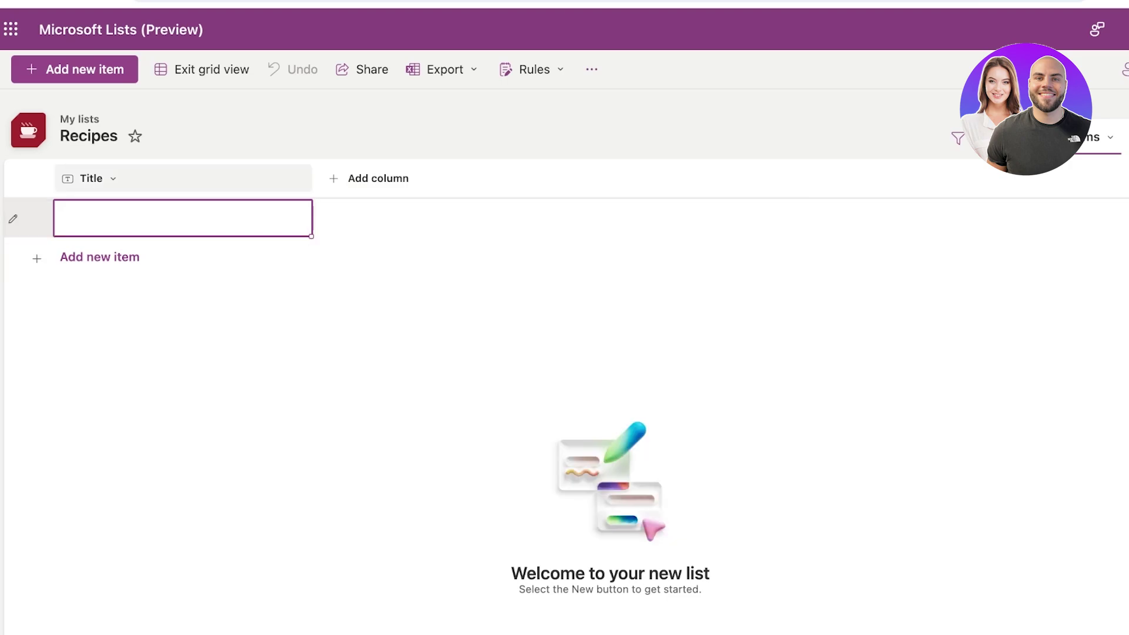
# Enter "Red Sauce Pasta" as the title of the first item.
pyautogui.doubleClick(183, 217)
pyautogui.press('Escape')
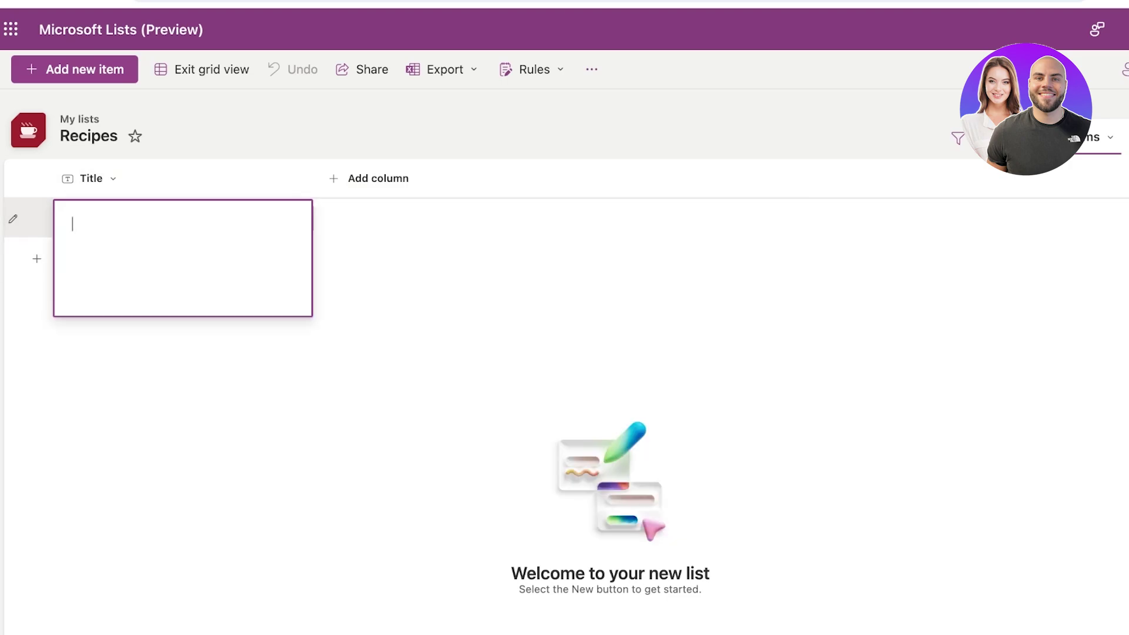
pyautogui.write('Red Sauce Pasta')
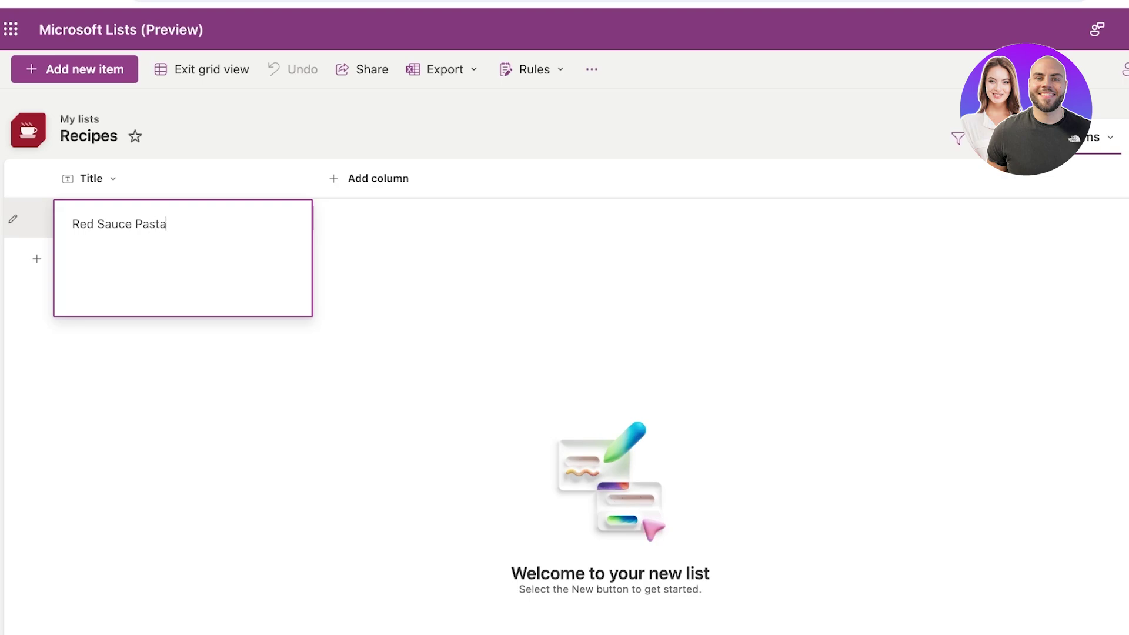
pyautogui.press('Return')
pyautogui.click(108, 217)
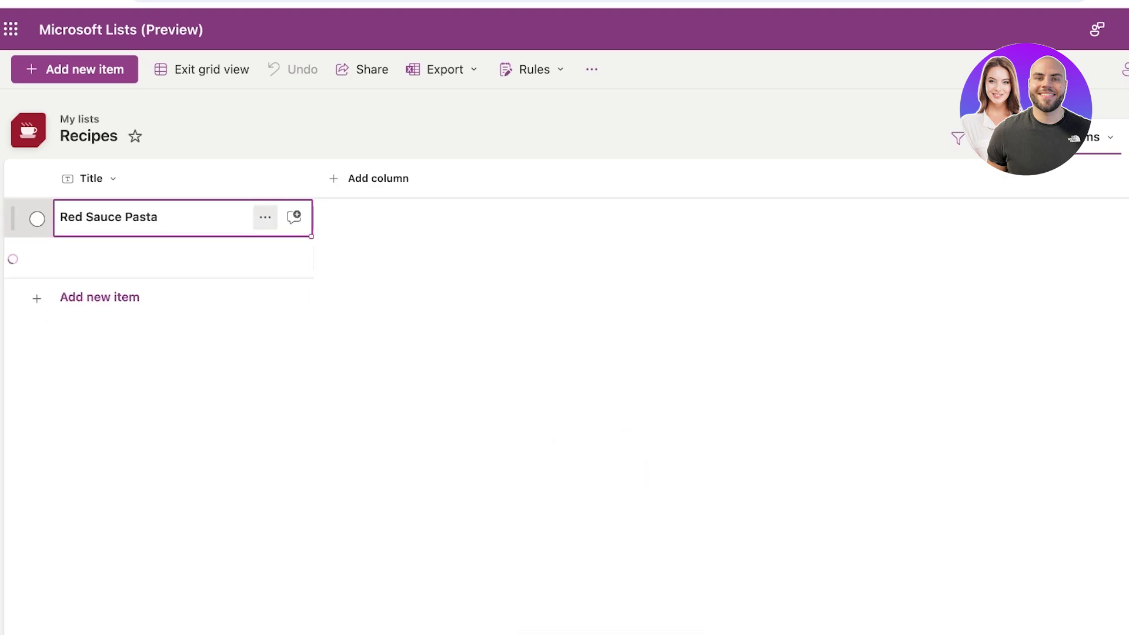
pyautogui.click(264, 217)
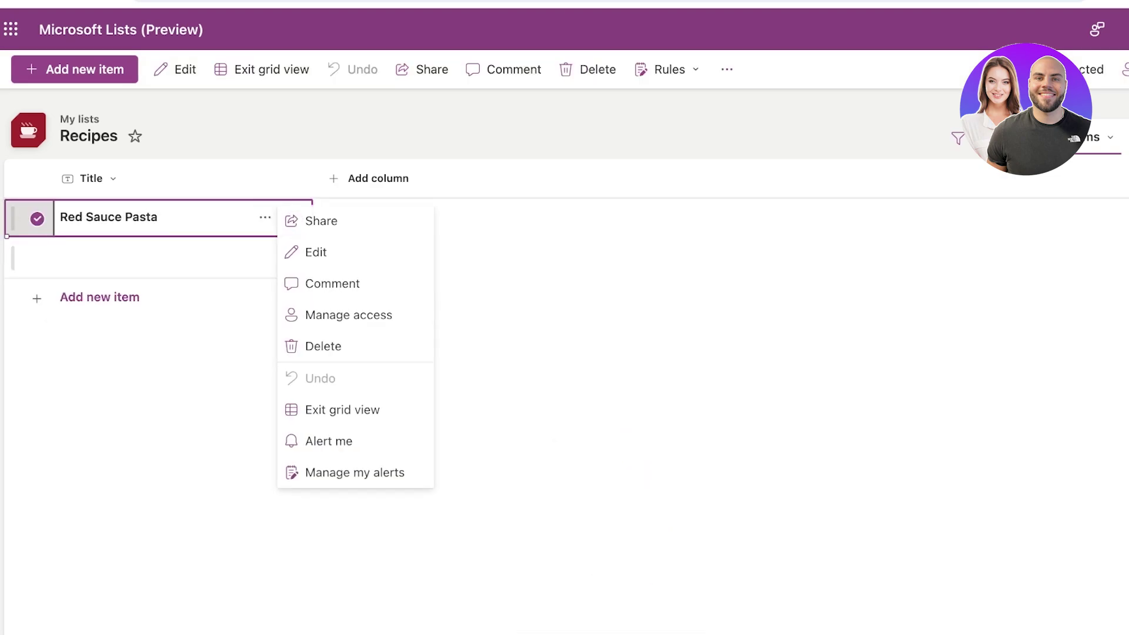
pyautogui.click(182, 217)
pyautogui.click(378, 178)
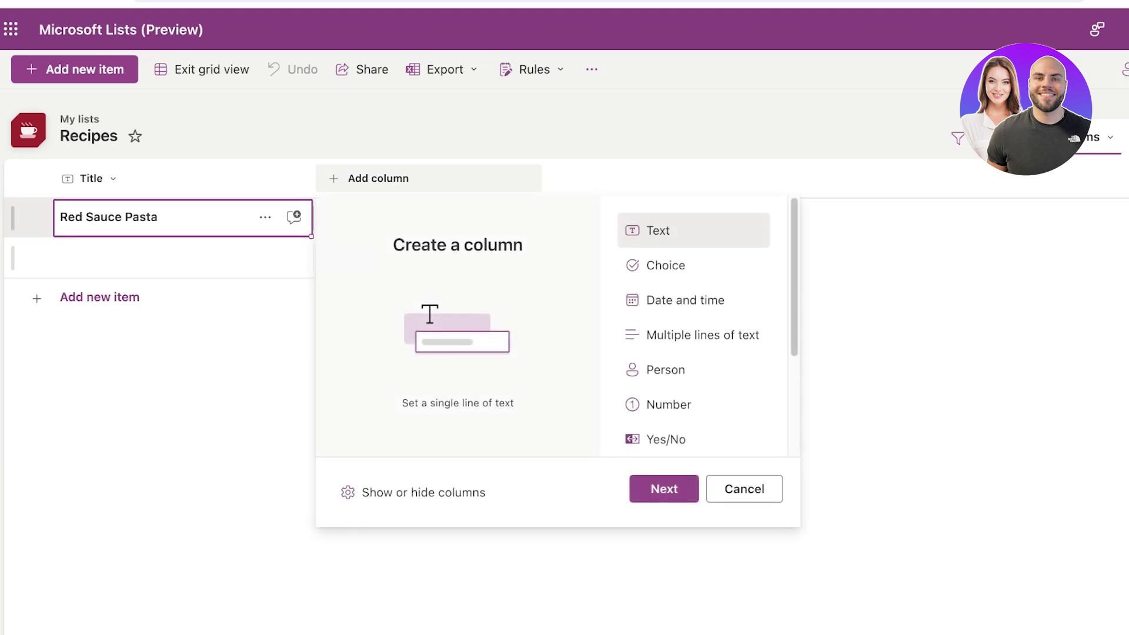
pyautogui.click(1098, 137)
# Add a column of type Multiple lines of text named "Full Recipe" to the list.
pyautogui.click(378, 178)
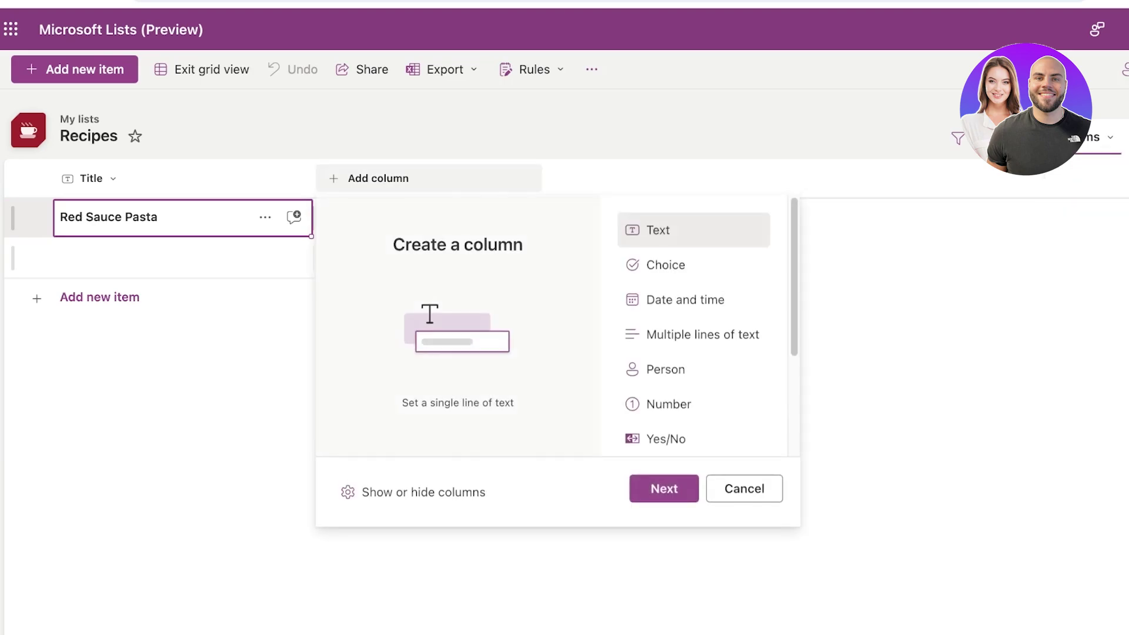
pyautogui.click(693, 334)
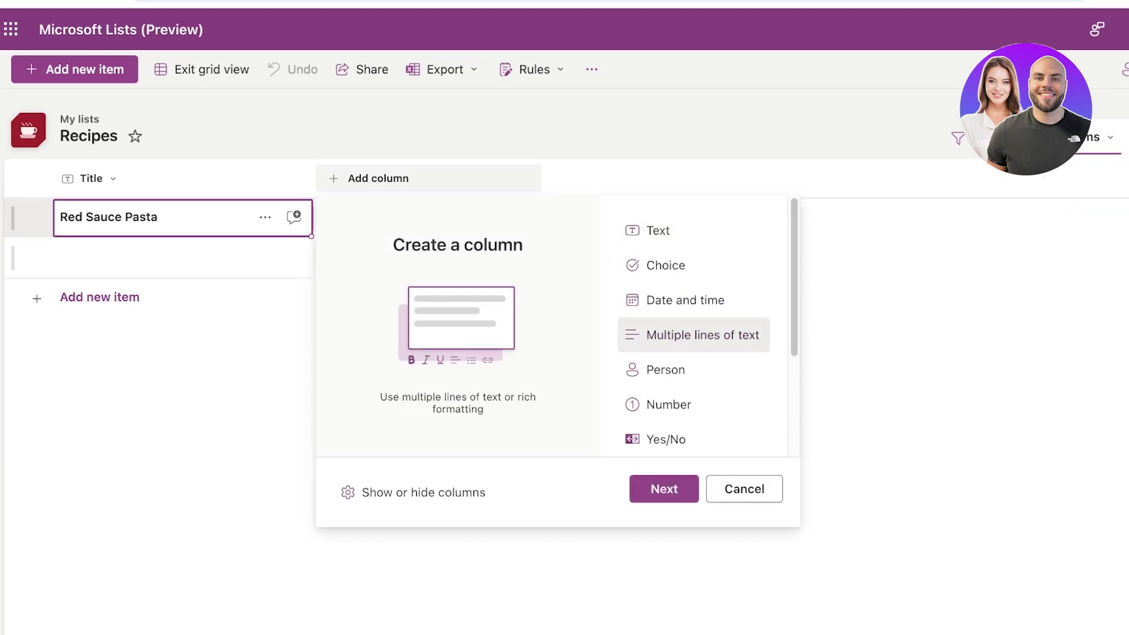
pyautogui.click(663, 488)
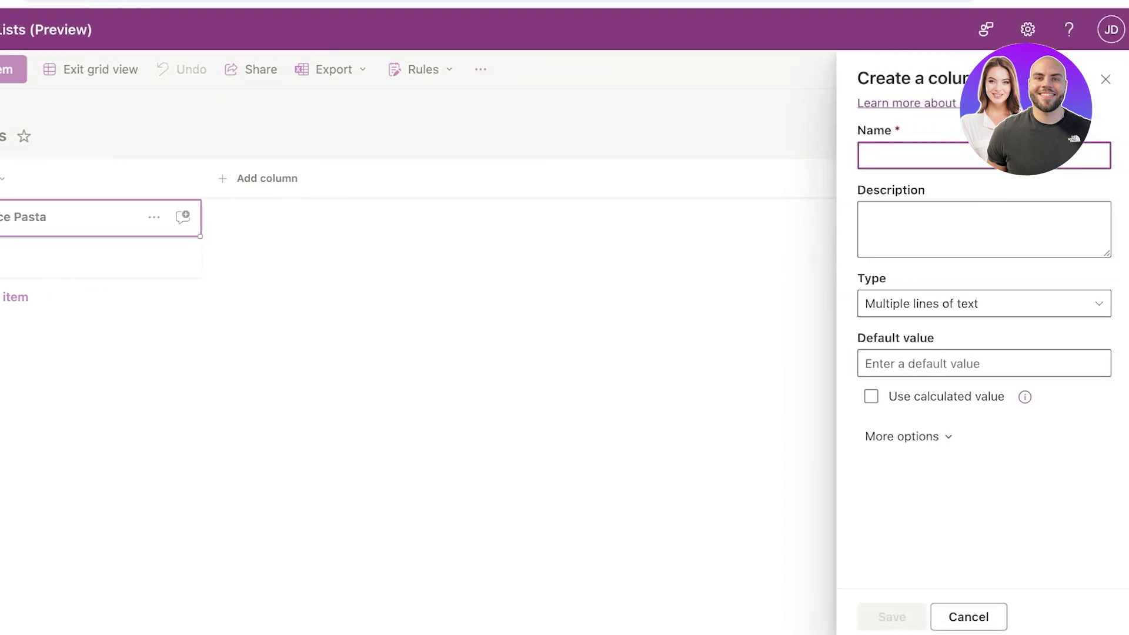
pyautogui.write('Full Recipe')
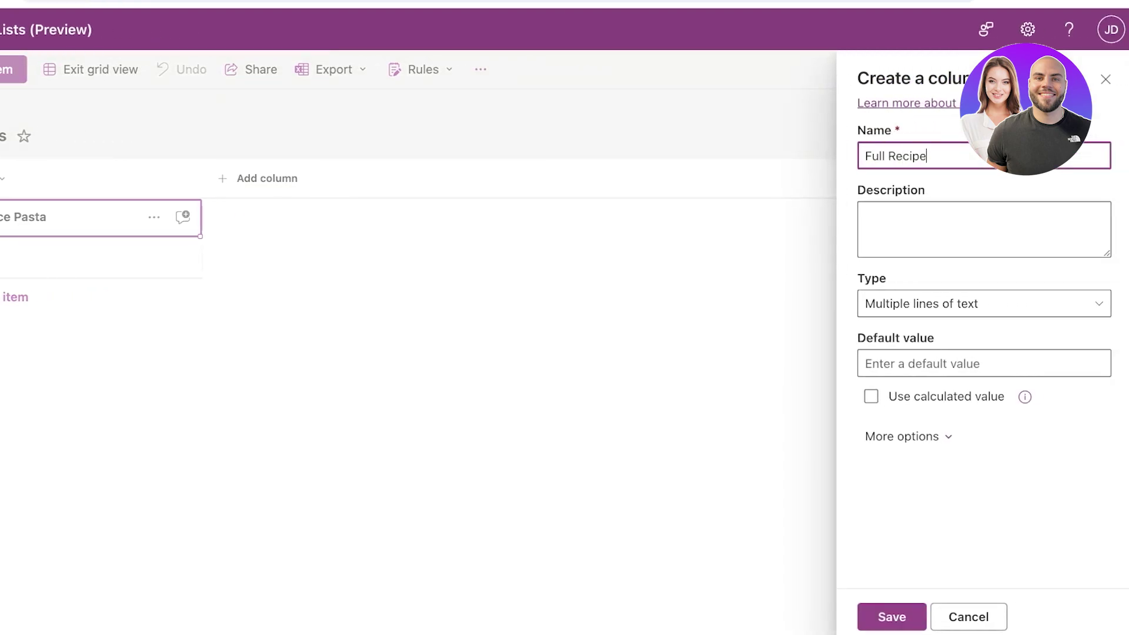
pyautogui.press('Return')
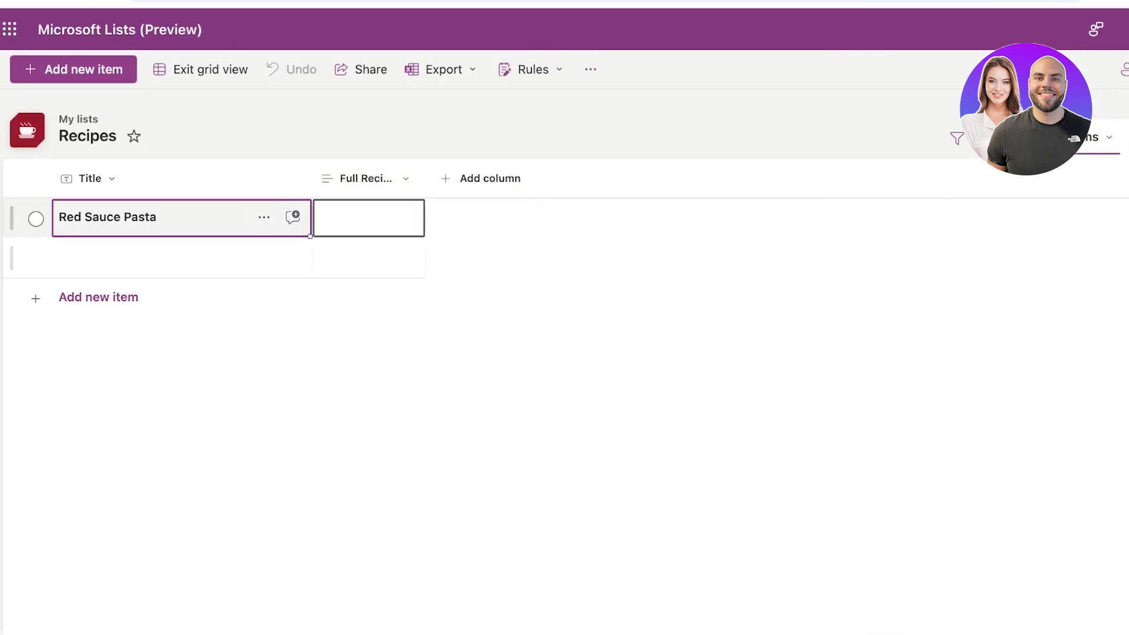
# Widen the Full Recipe column until its name shows in full and narrow the Title column.
pyautogui.moveTo(426, 178); pyautogui.dragTo(579, 179)
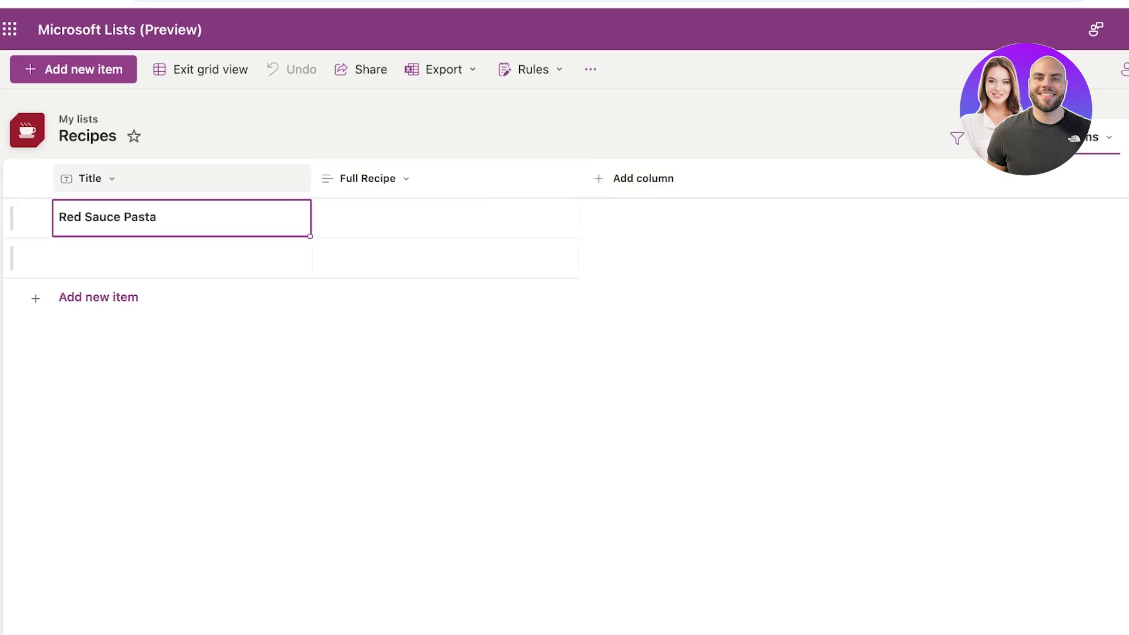
pyautogui.moveTo(312, 178); pyautogui.dragTo(231, 194)
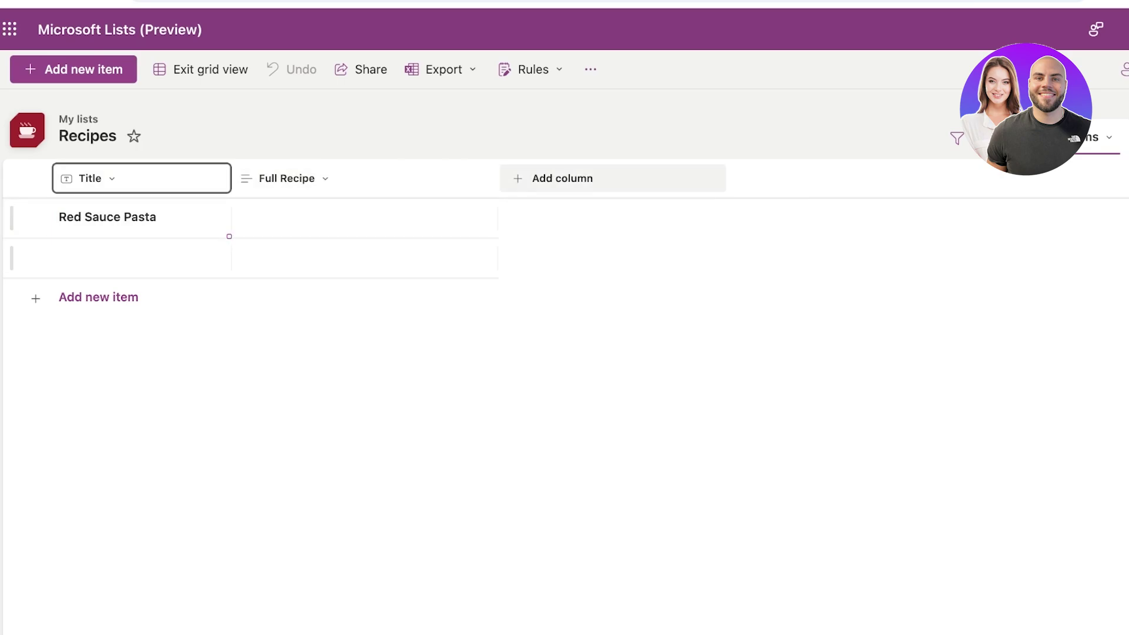
# Start creating a Choice column and name it "Pasta Shape".
pyautogui.click(561, 178)
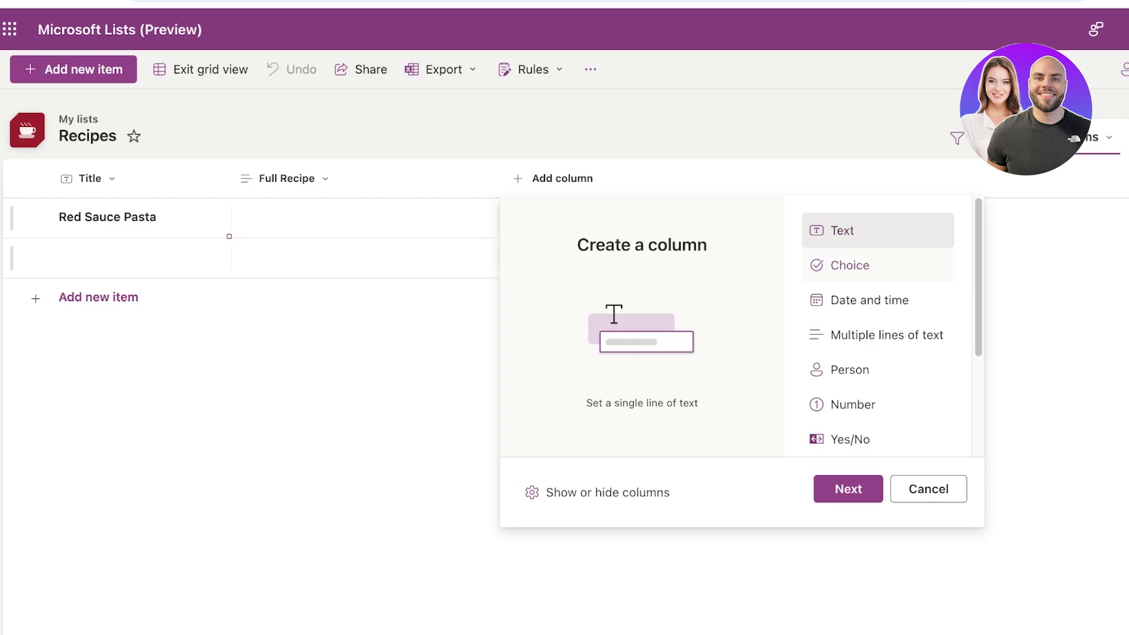
pyautogui.click(850, 265)
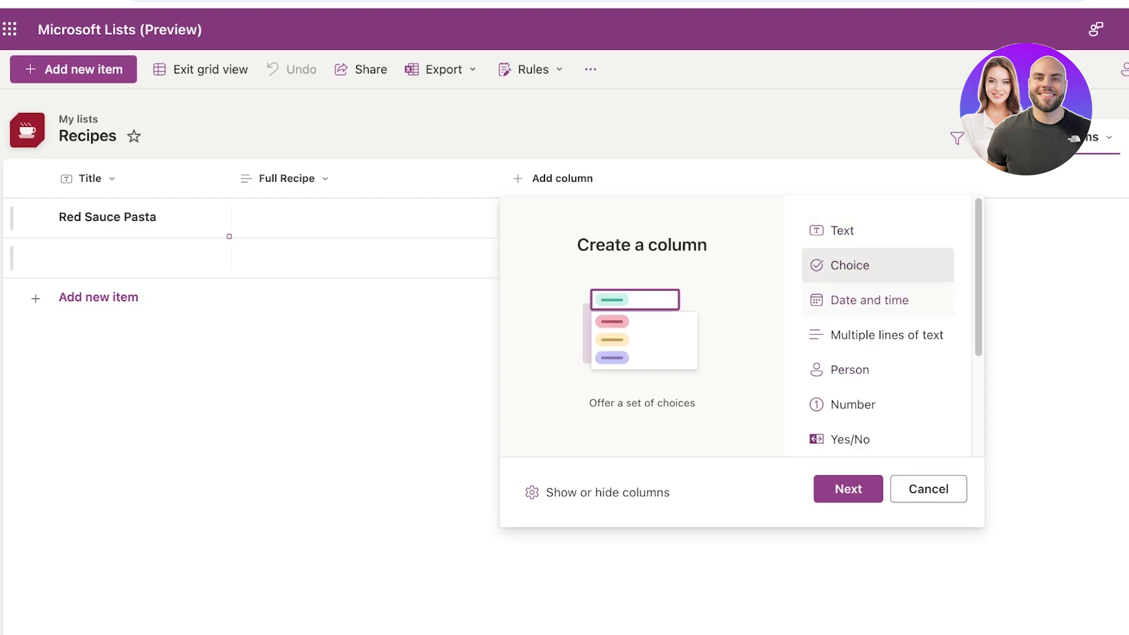
pyautogui.click(847, 488)
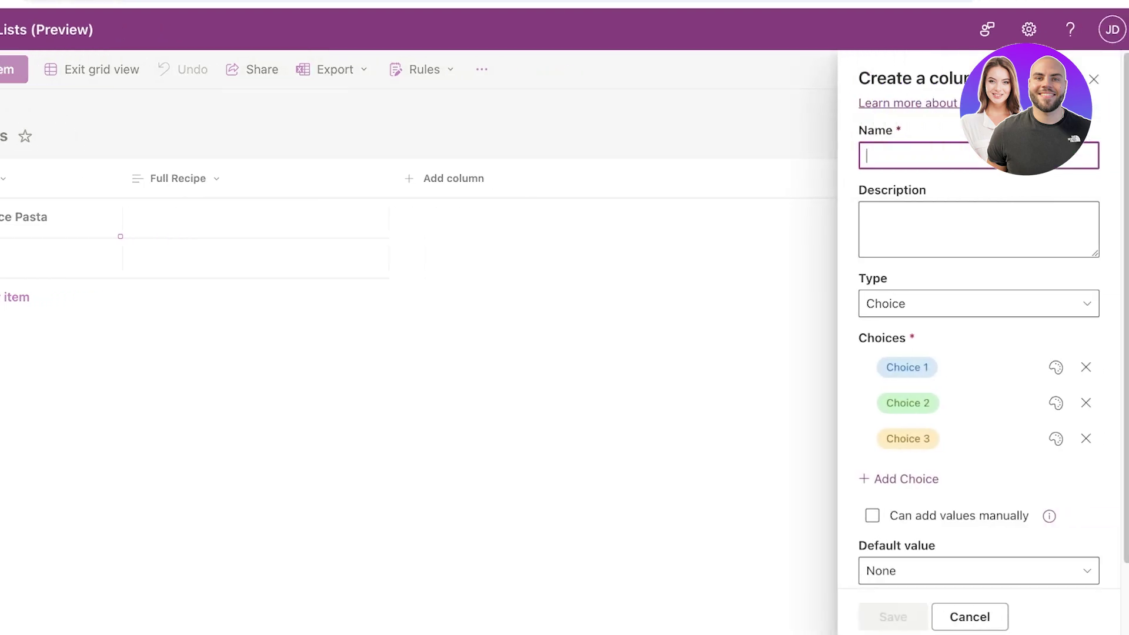
pyautogui.write('Pasta Shape')
# Replace the three default choices of the Pasta Shape column with Bowtie, Shaghetti and Macaroni.
pyautogui.press('Tab')
pyautogui.press('Tab')
pyautogui.press('Return')
pyautogui.press('Return')
pyautogui.press('Tab')
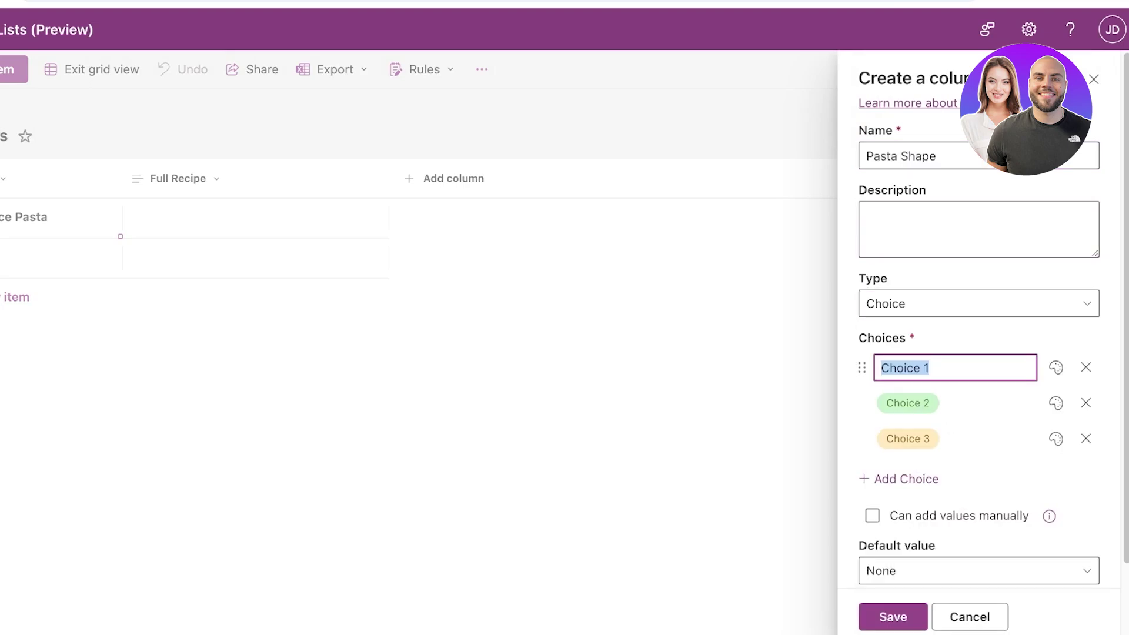
pyautogui.write('Bowtie')
pyautogui.press('Return')
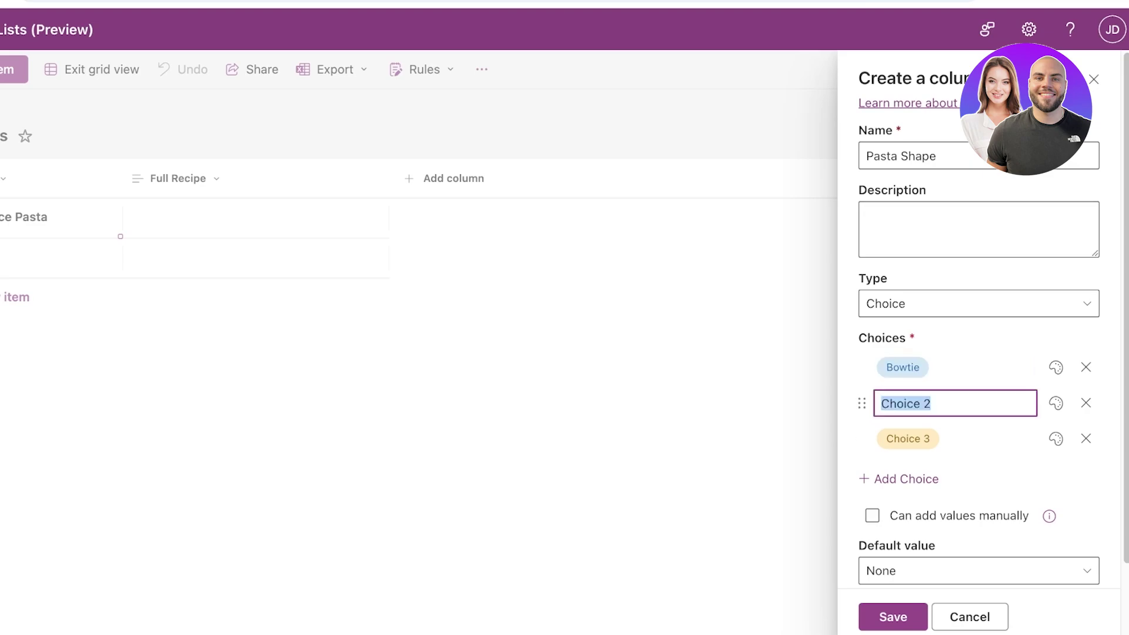
pyautogui.write('Shaghetti')
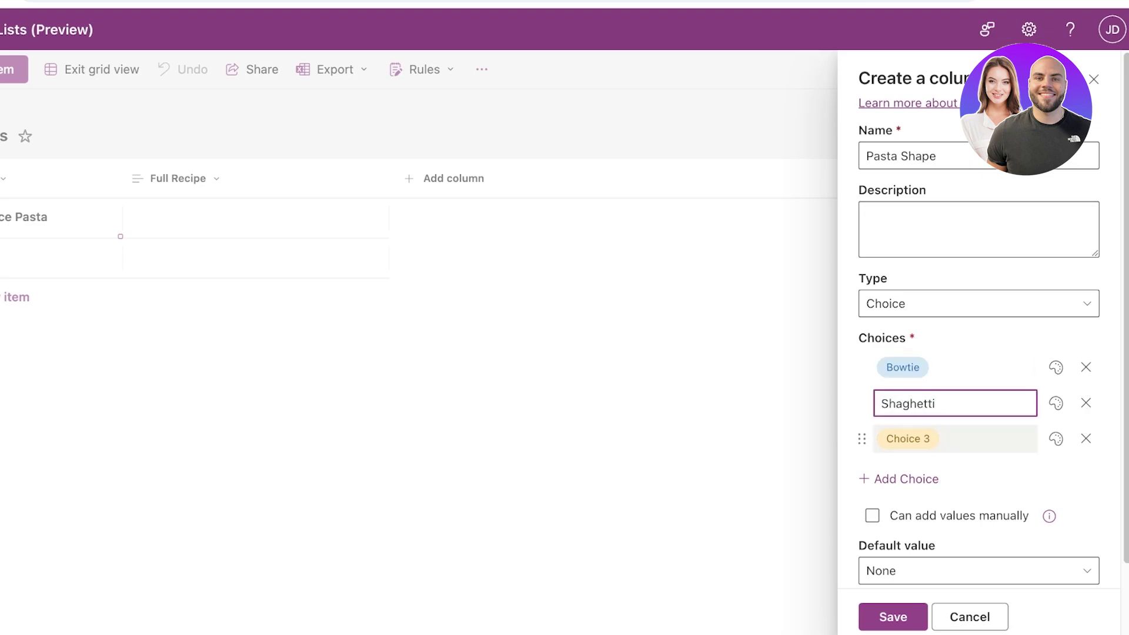
pyautogui.press('Return')
pyautogui.press('BackSpace')
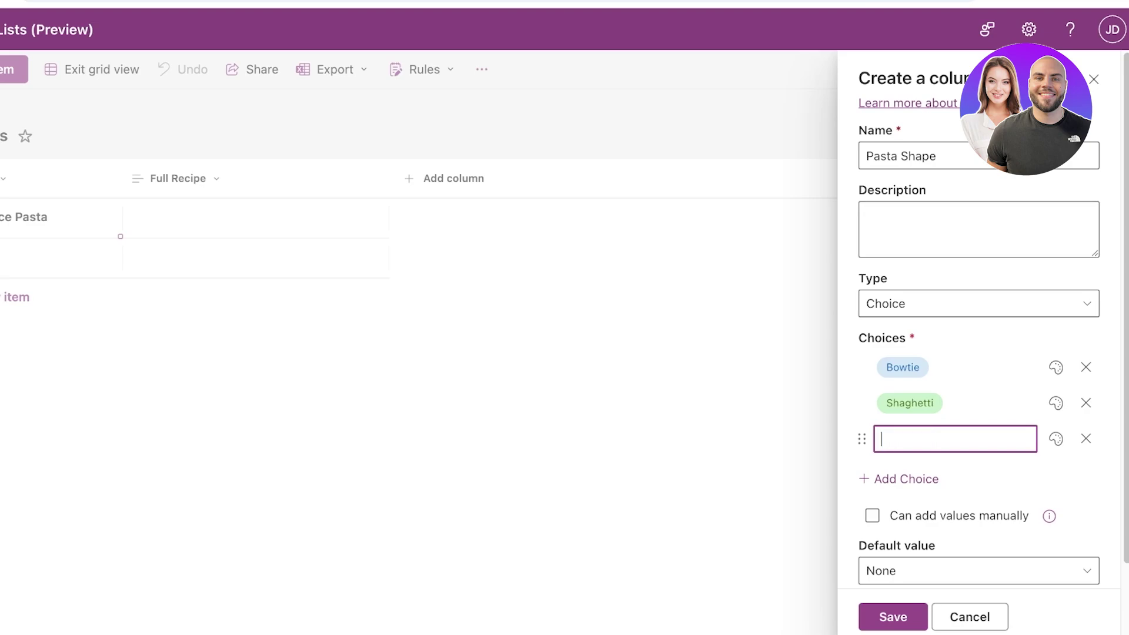
pyautogui.write('Macaroni')
pyautogui.press('Return')
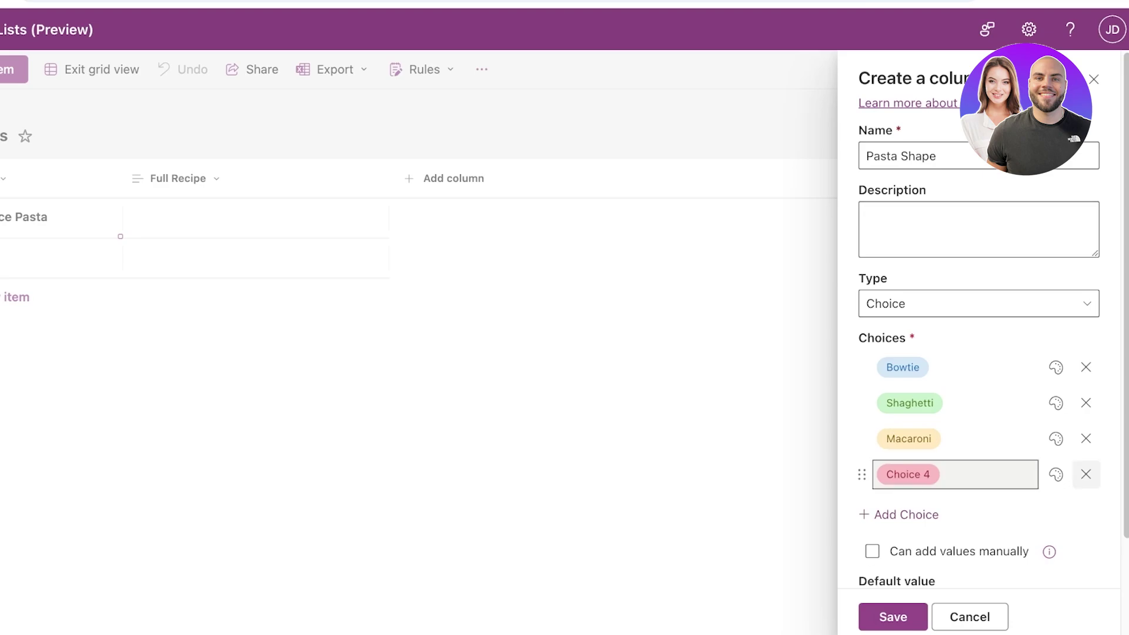
# Save the Pasta Shape column without the surplus fourth choice and widen it until its name shows in full.
pyautogui.click(1085, 474)
pyautogui.click(892, 616)
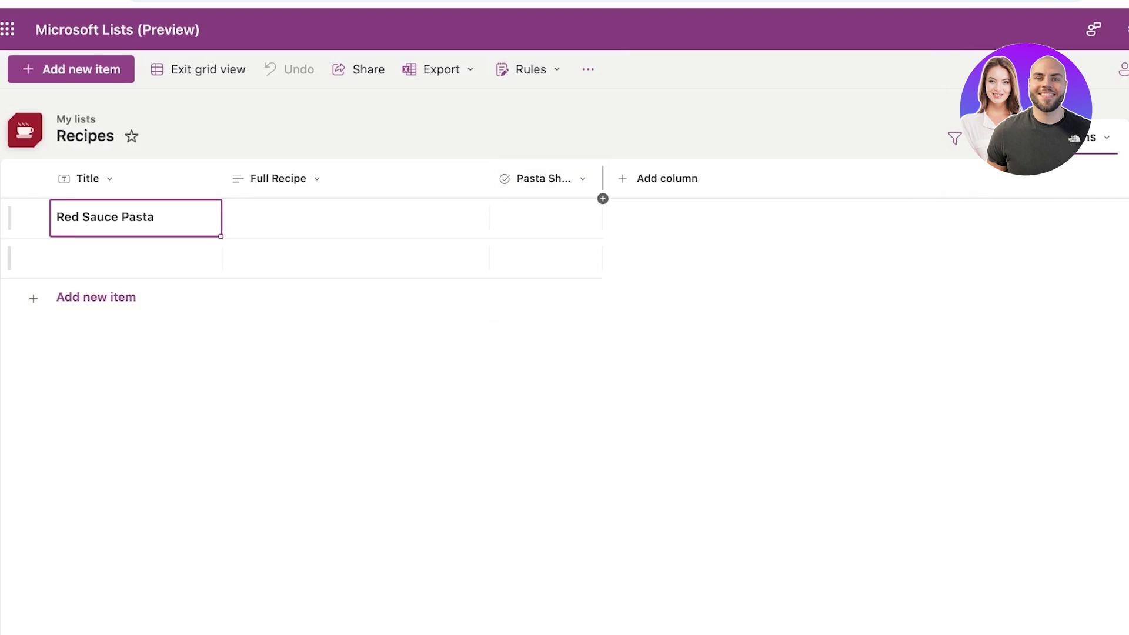
pyautogui.moveTo(602, 197); pyautogui.dragTo(643, 197)
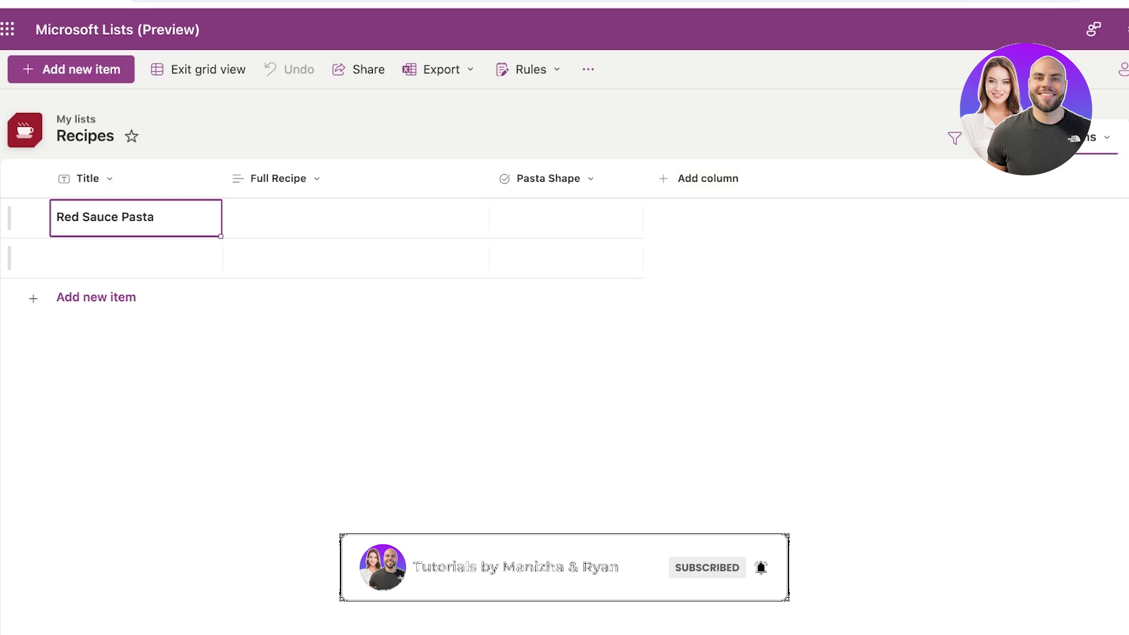
# Add a column of type Number named "Time to Make" to the list.
pyautogui.click(707, 178)
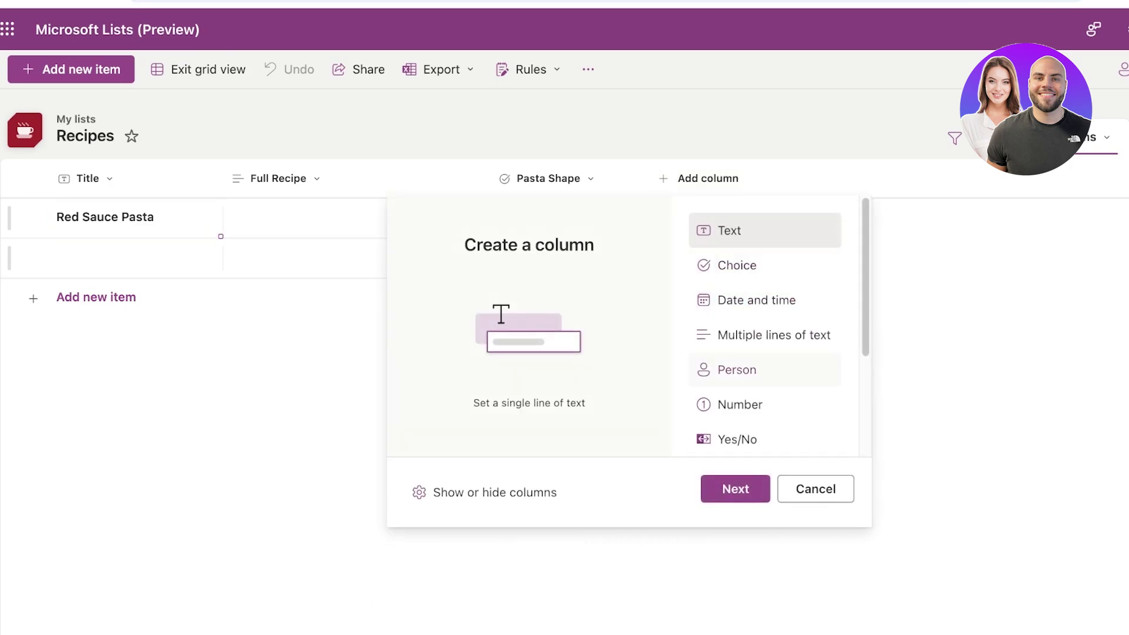
pyautogui.scroll(-2, 764, 294)
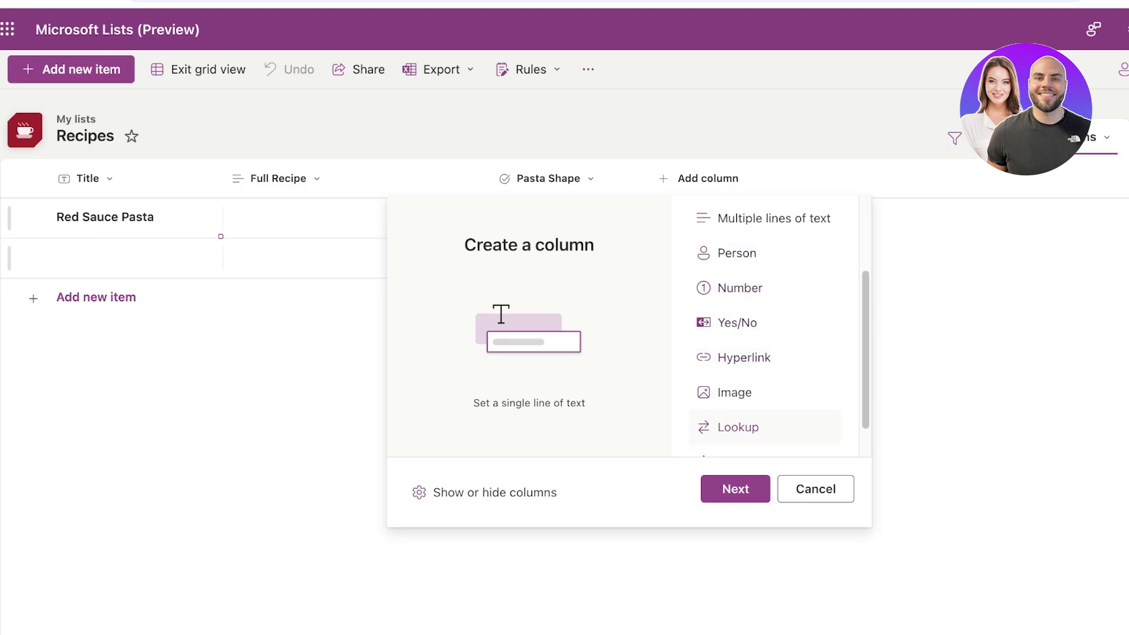
pyautogui.scroll(-1, 770, 329)
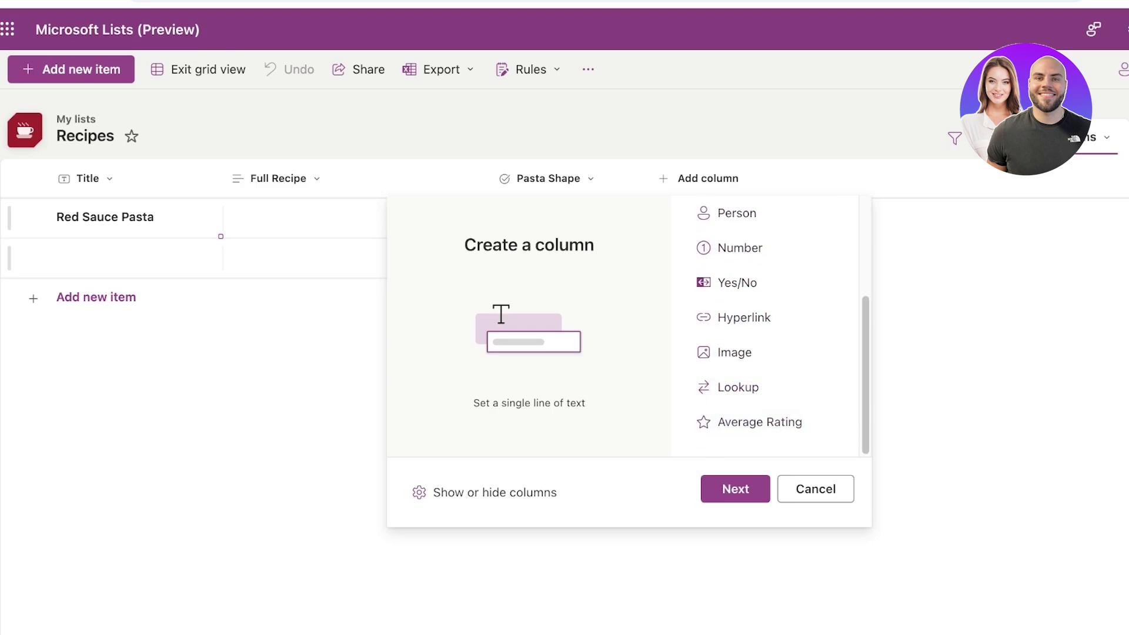
pyautogui.scroll(3, 764, 334)
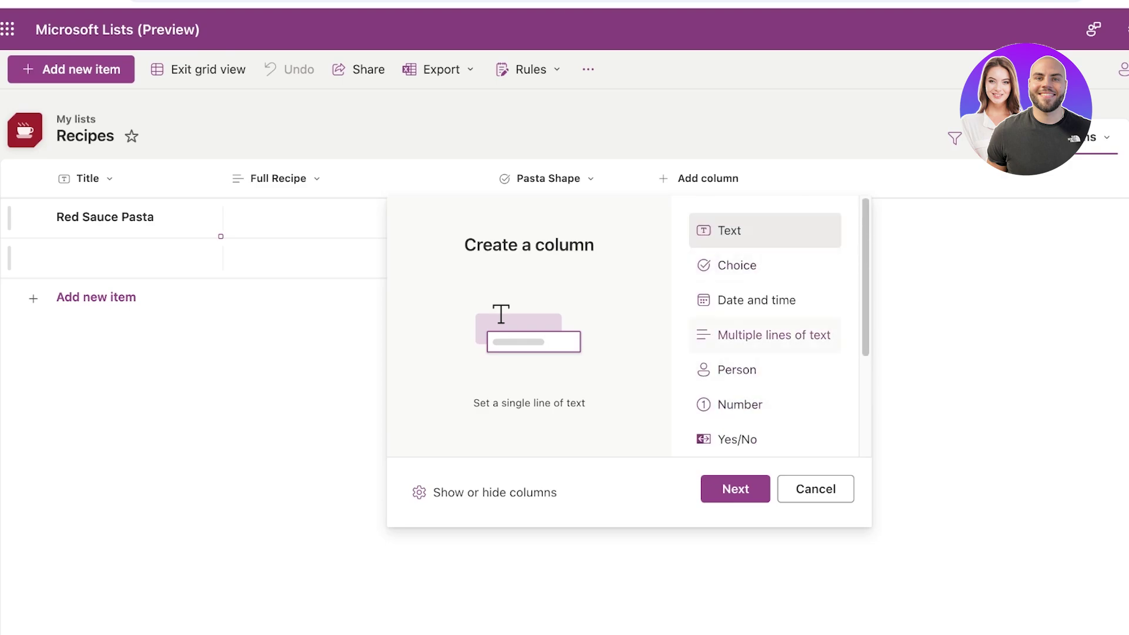
pyautogui.scroll(-1, 764, 436)
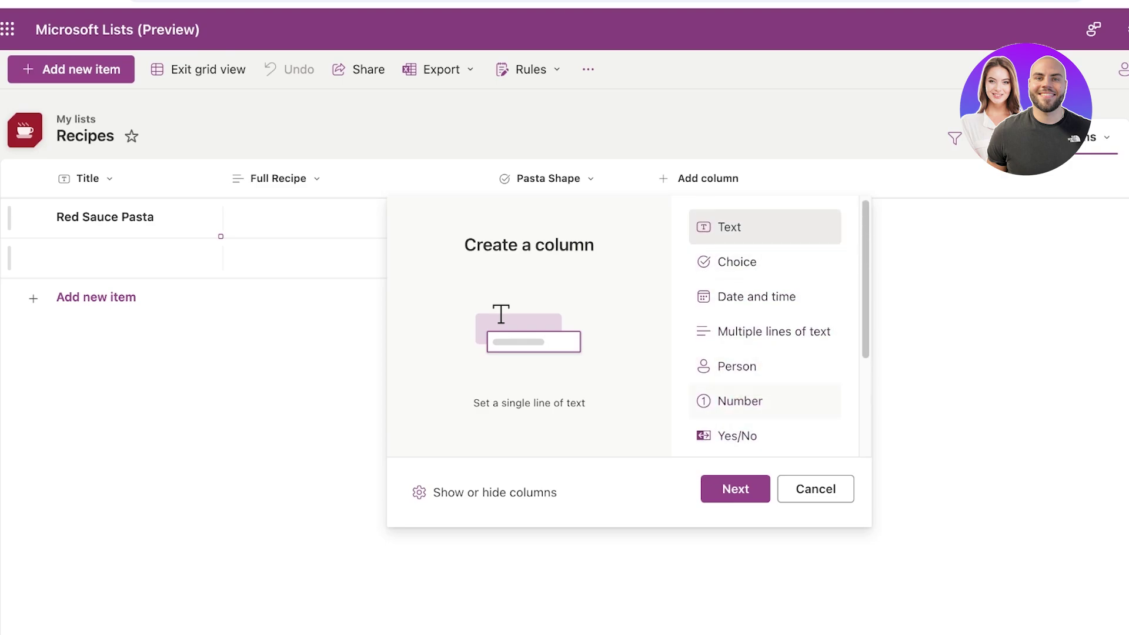
pyautogui.press('Escape')
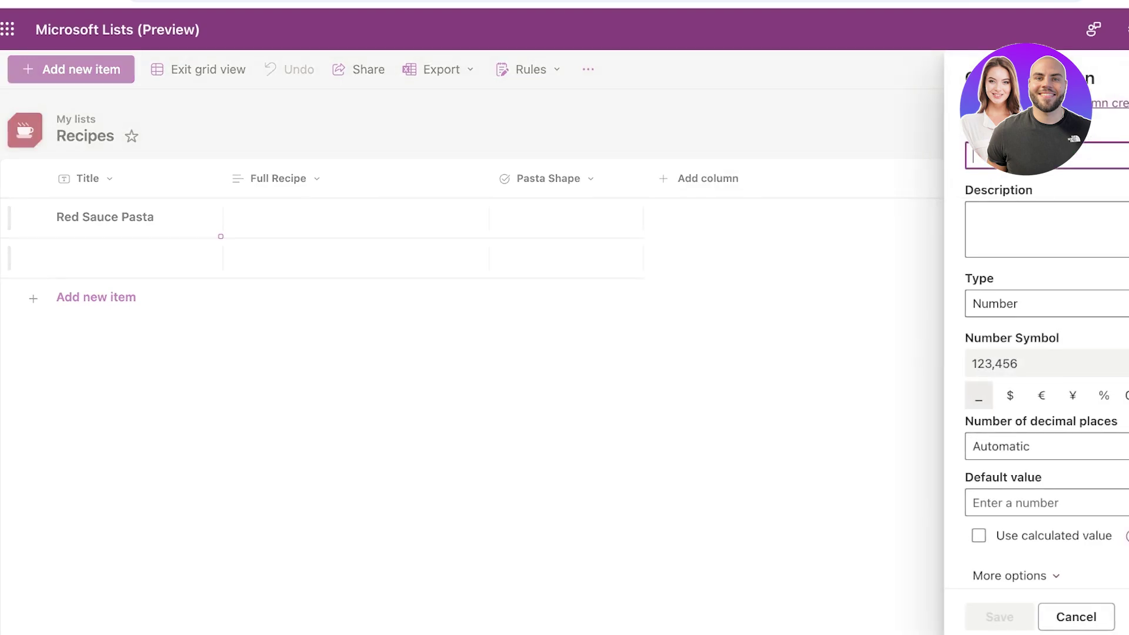
pyautogui.write('Time to Make')
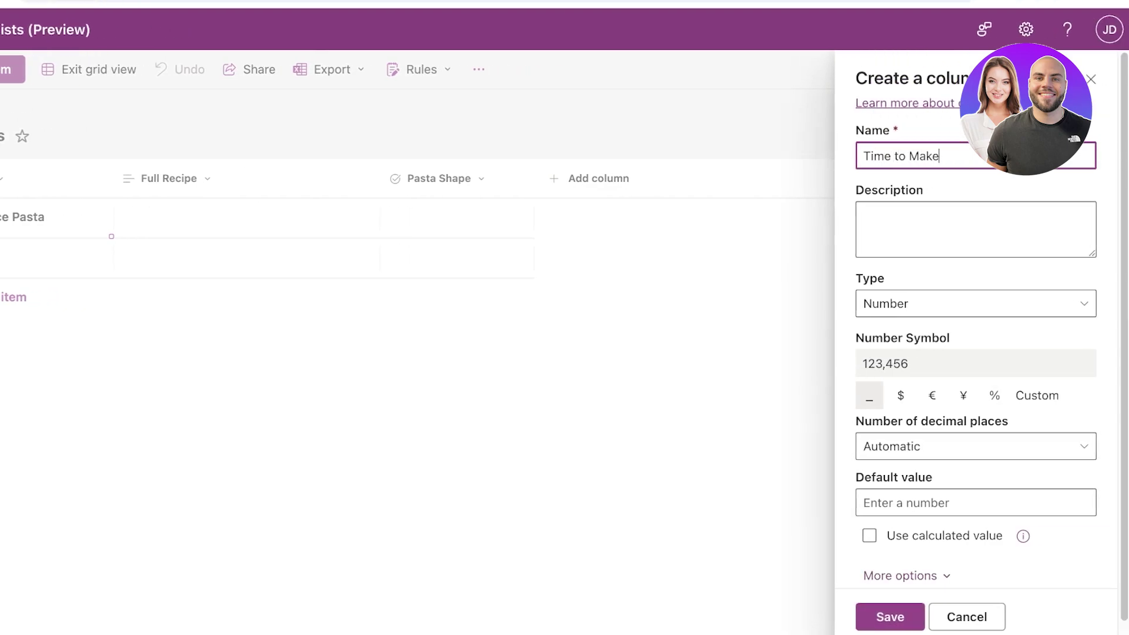
pyautogui.click(889, 617)
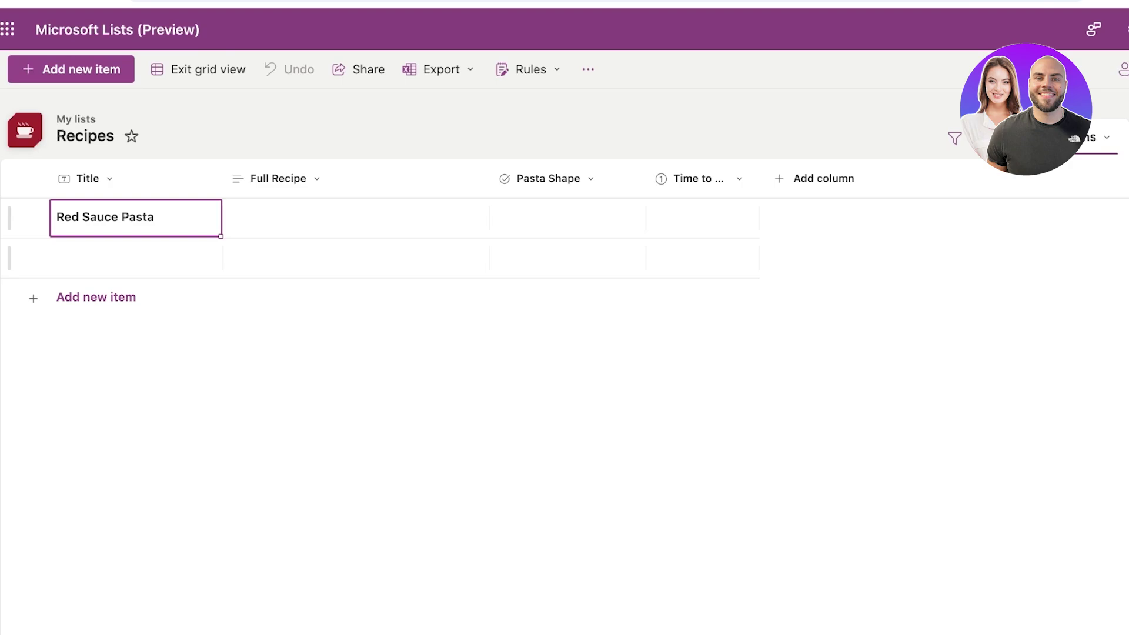
# Look at the options for adding another column and the display and visibility settings for creating a view, leaving both without creating anything.
pyautogui.click(822, 178)
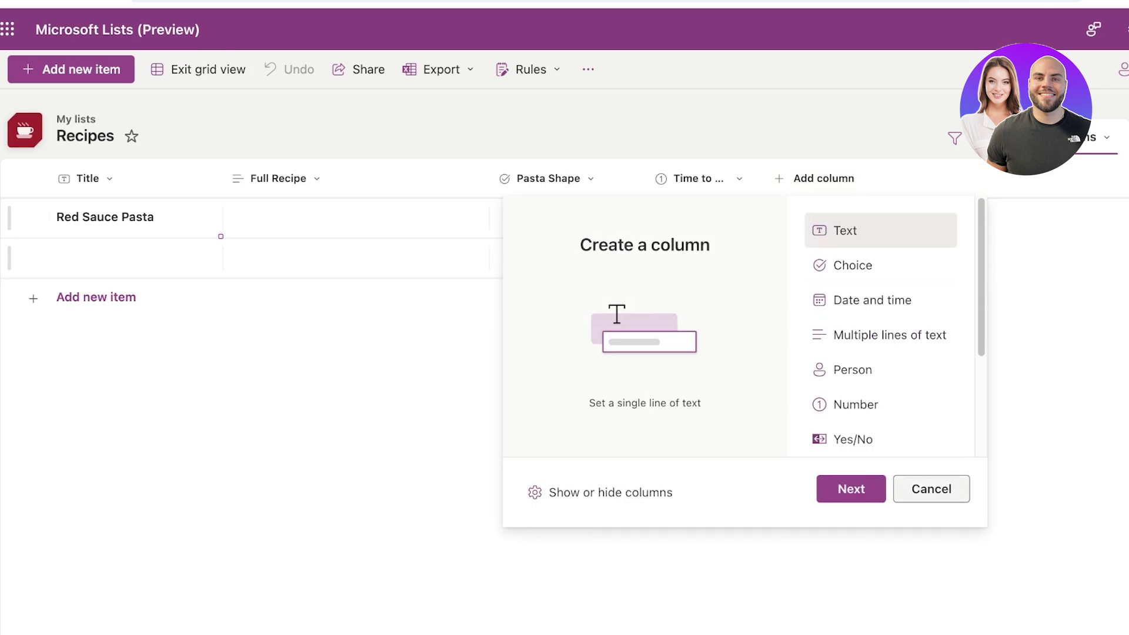
pyautogui.click(929, 488)
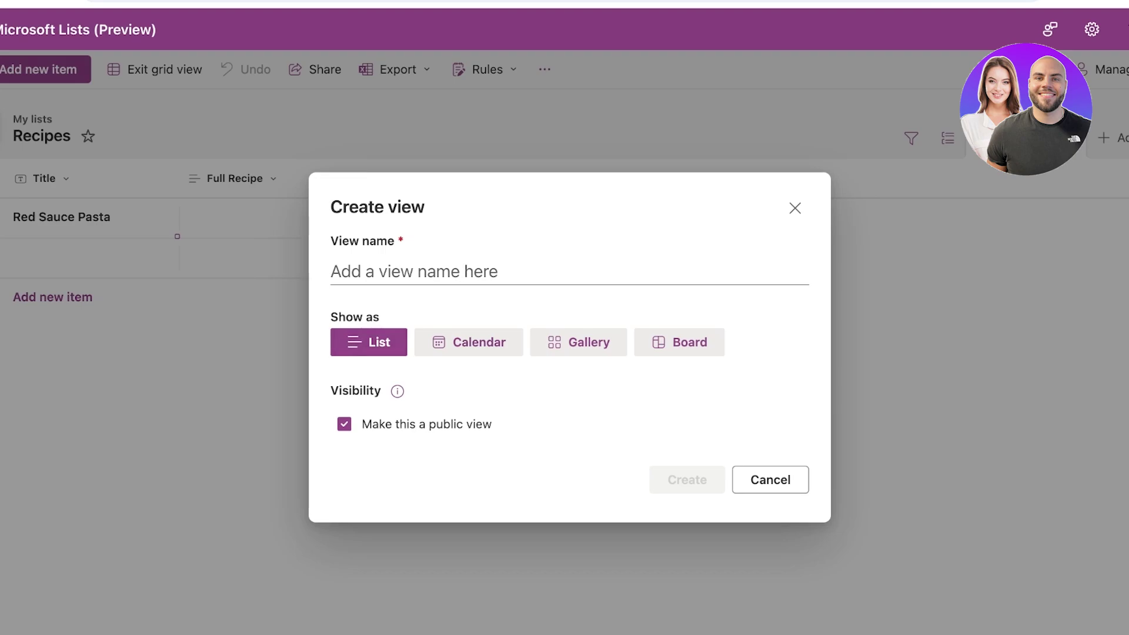
pyautogui.click(344, 423)
pyautogui.click(344, 424)
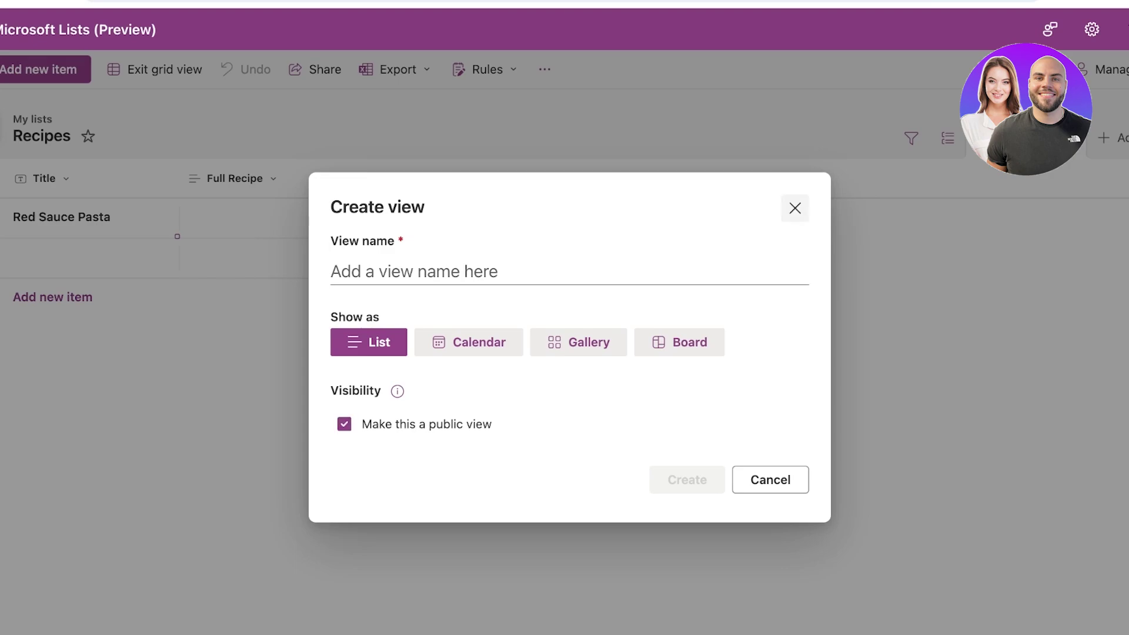
pyautogui.click(333, 271)
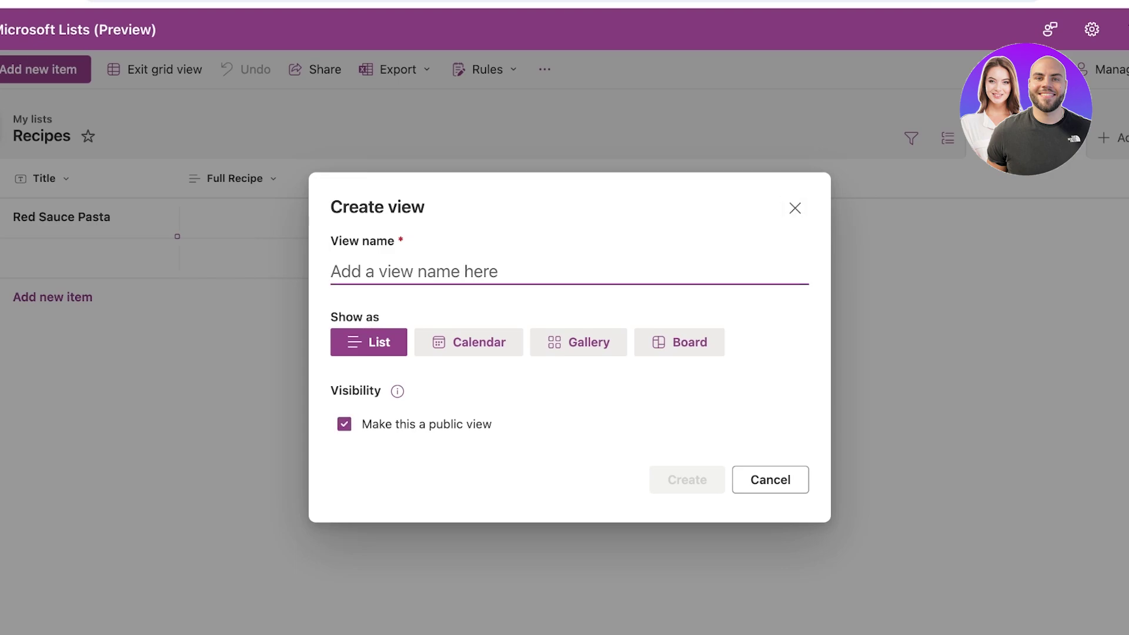
pyautogui.press('Escape')
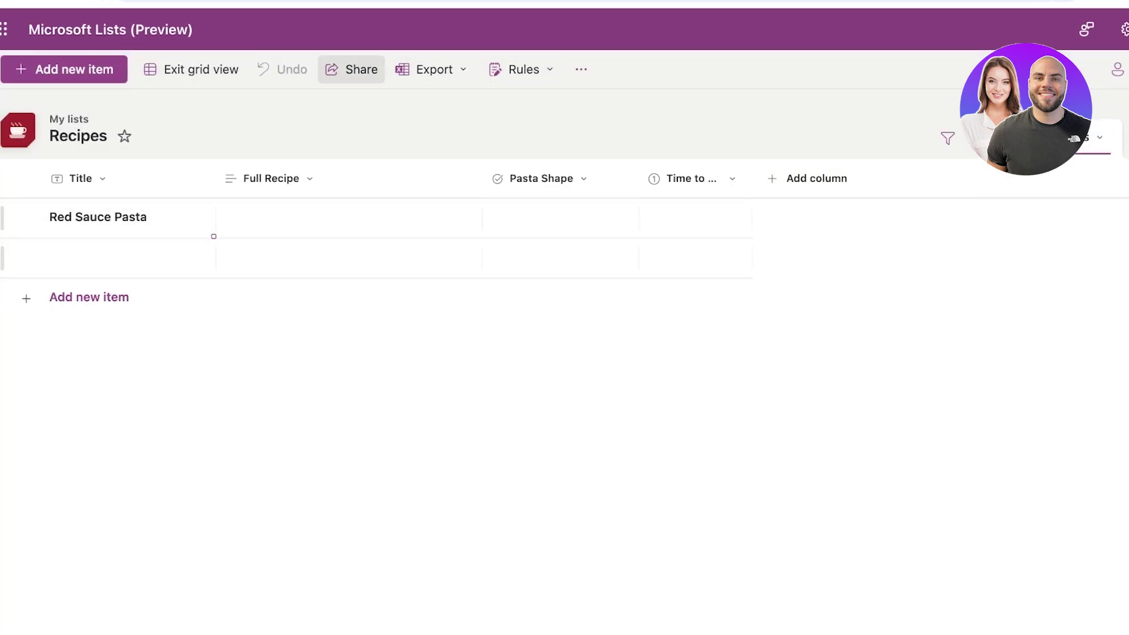
# Examine the list's sharing, export, rule creation, alert management and access options without changing any of them.
pyautogui.click(351, 69)
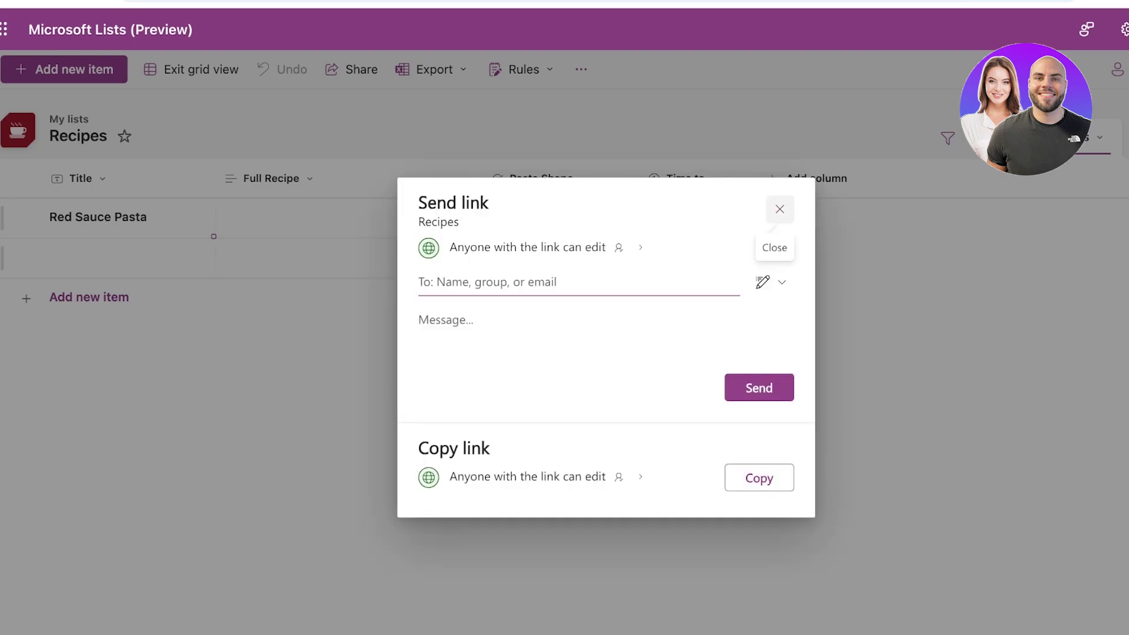
pyautogui.click(780, 209)
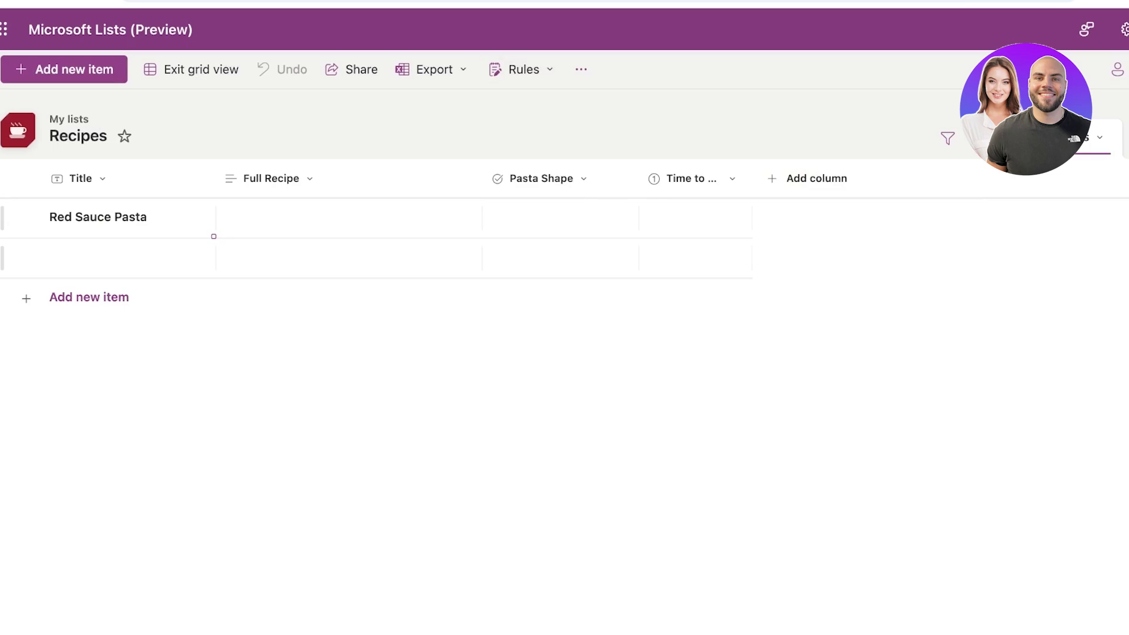
pyautogui.click(432, 70)
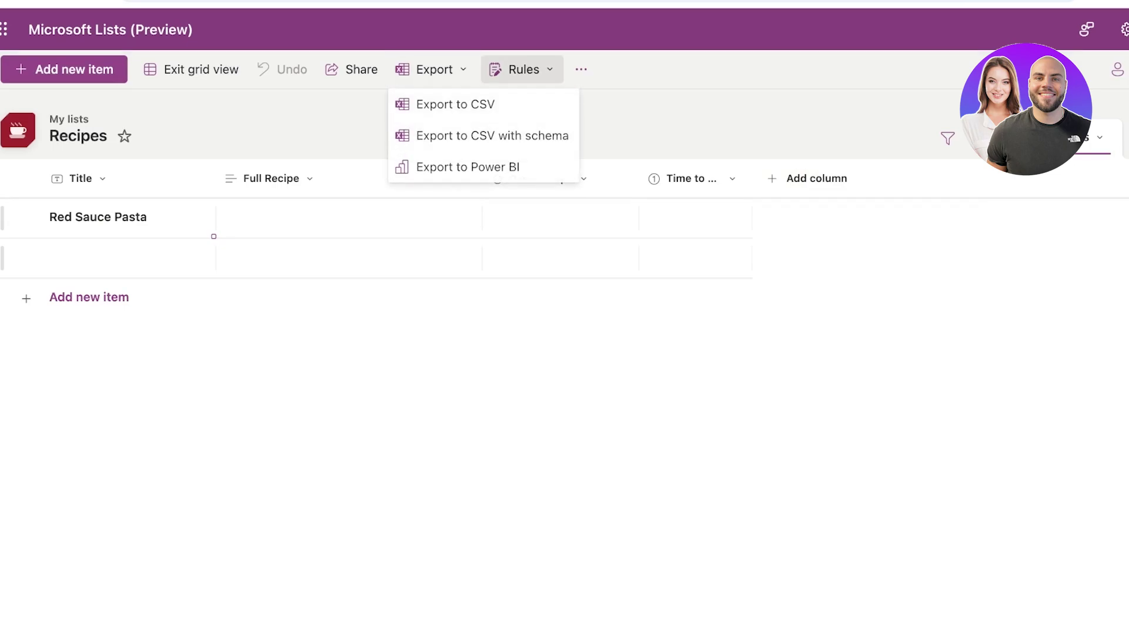
pyautogui.click(520, 69)
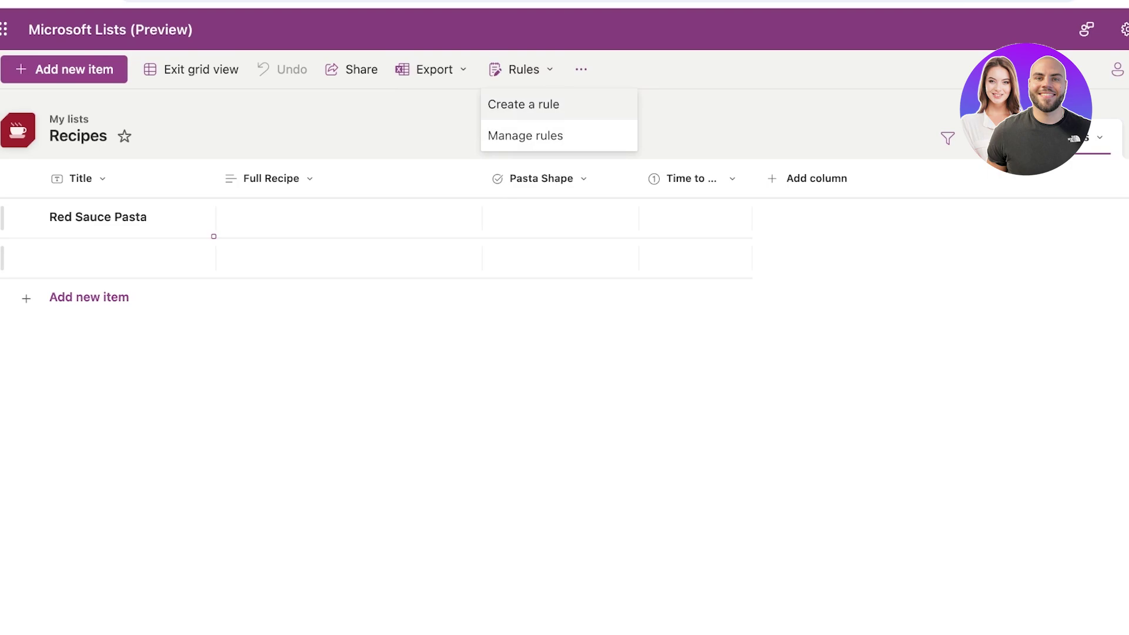
pyautogui.click(524, 104)
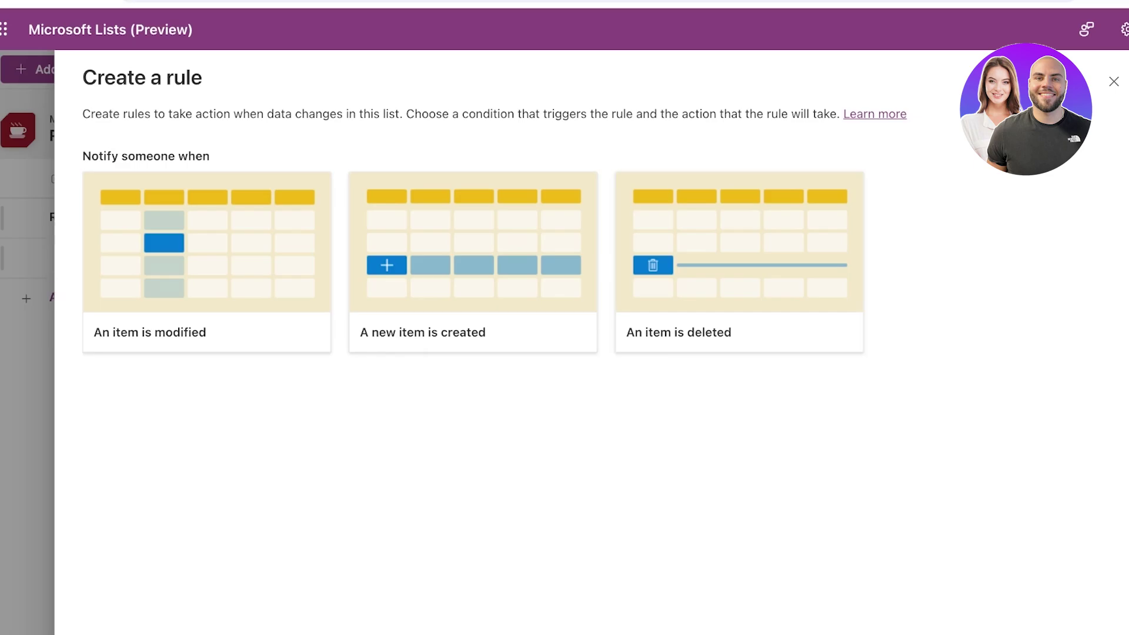
pyautogui.click(1114, 81)
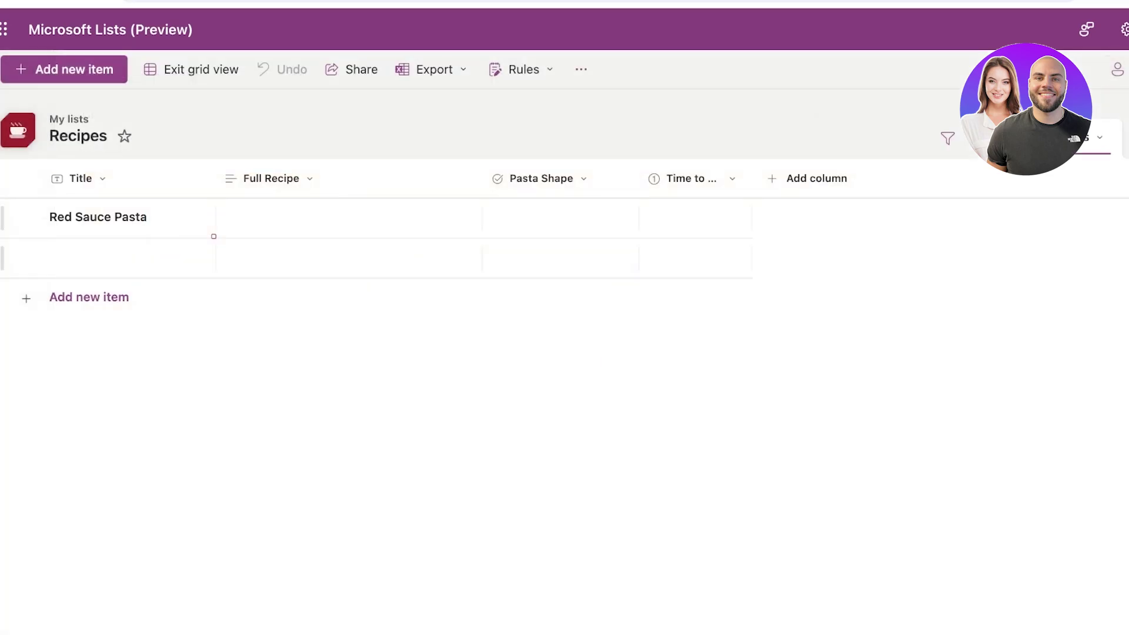
pyautogui.click(581, 69)
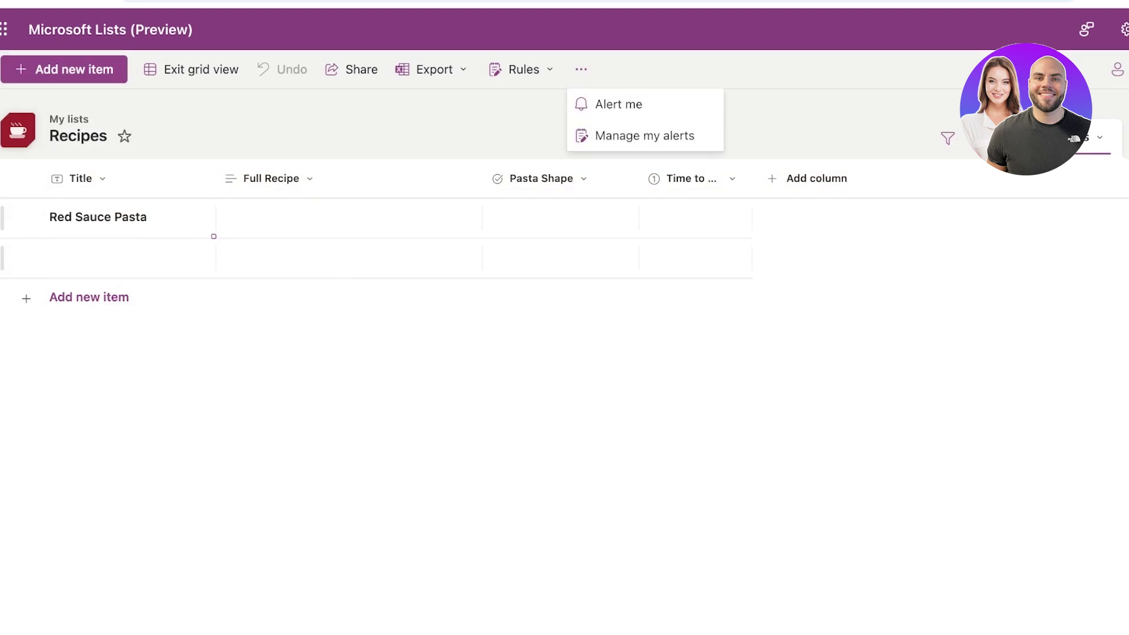
pyautogui.click(645, 135)
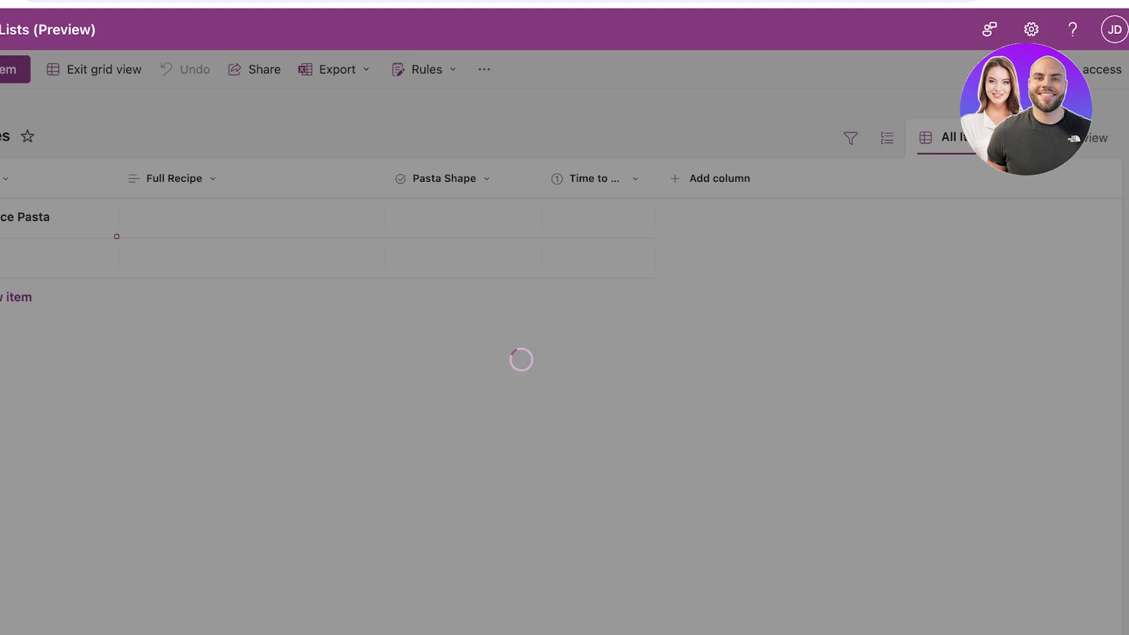
pyautogui.press('Escape')
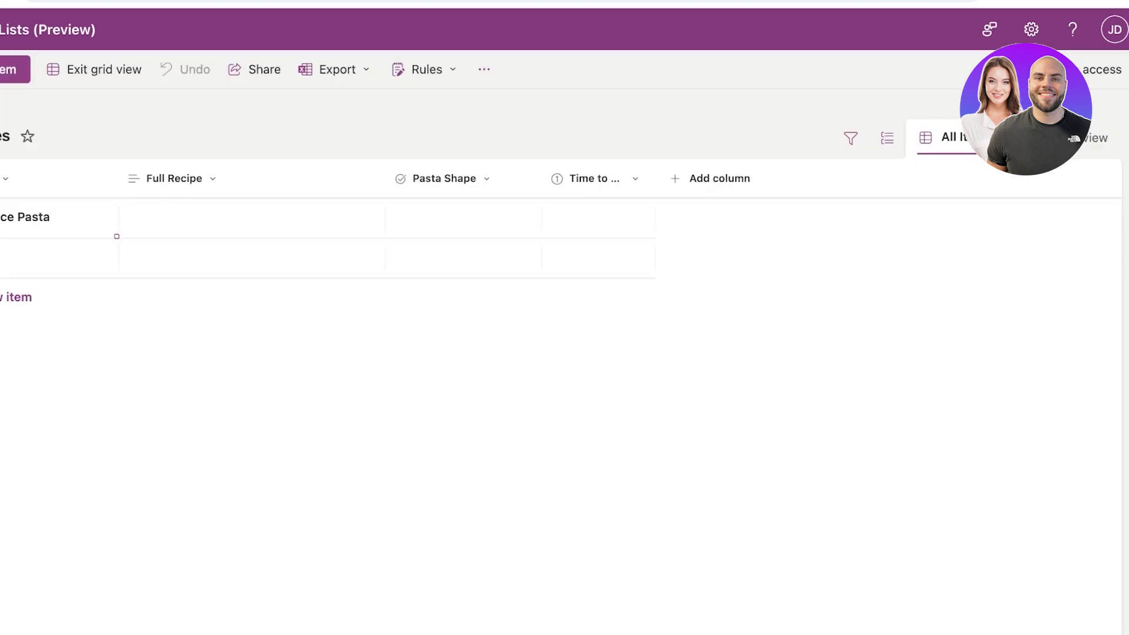
pyautogui.click(1101, 69)
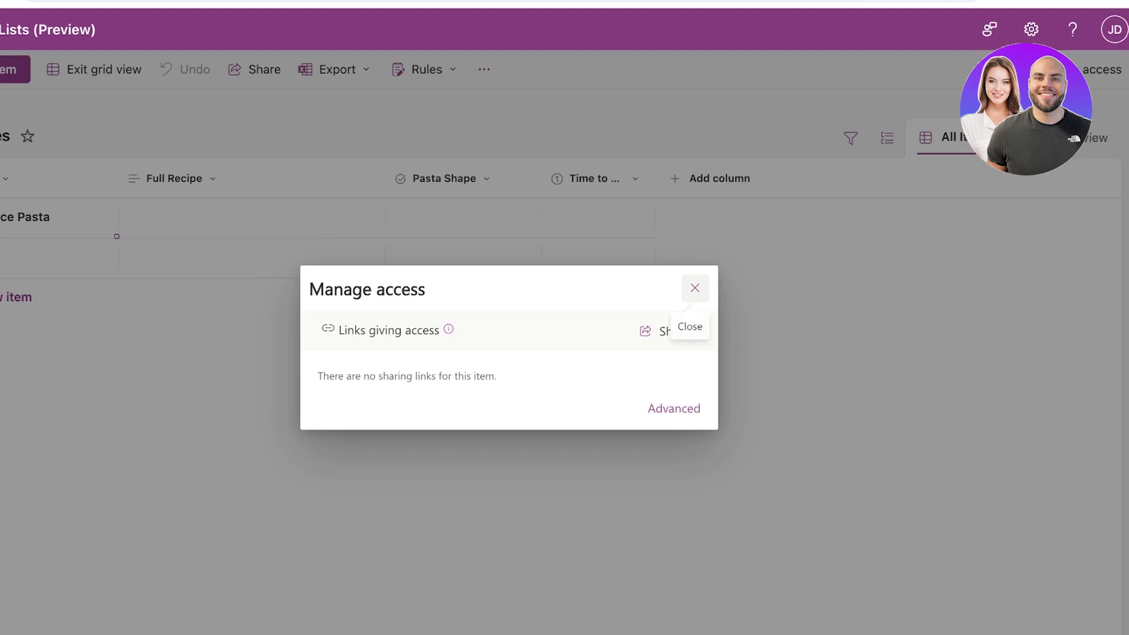
pyautogui.click(694, 287)
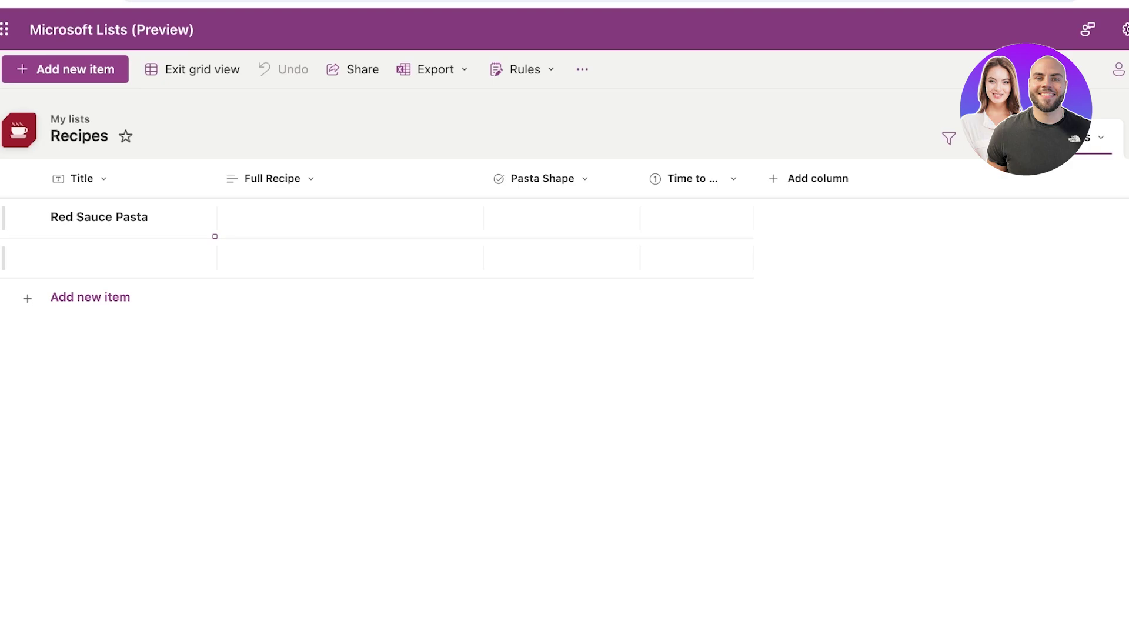
# Browse the templates for creating a new list and preview the Work progress tracker template.
pyautogui.click(4, 29)
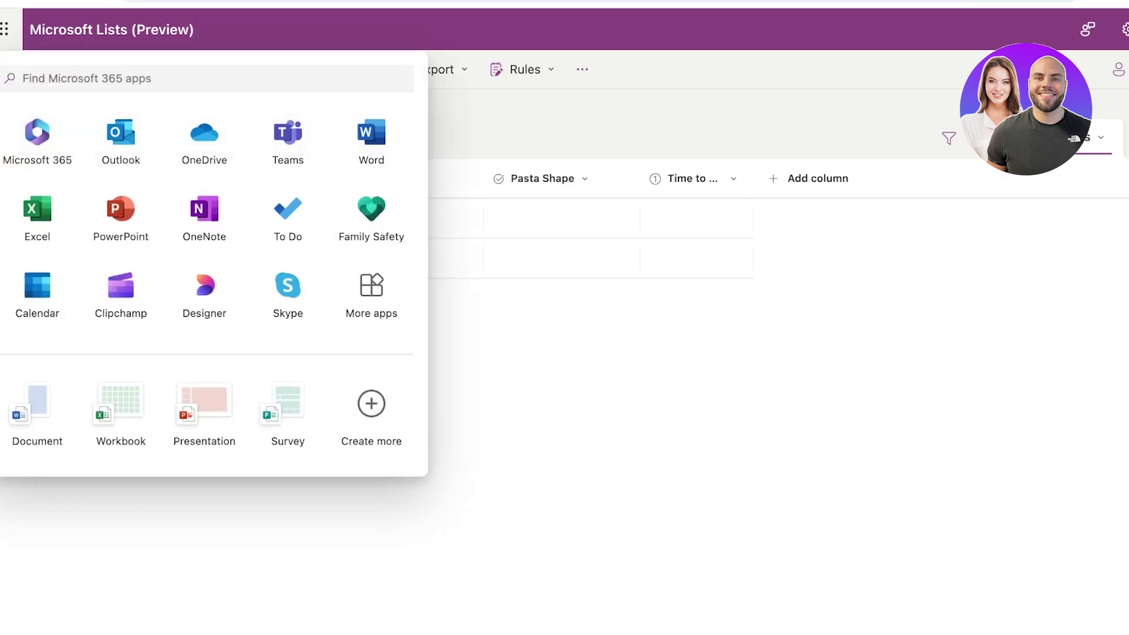
pyautogui.click(255, 311)
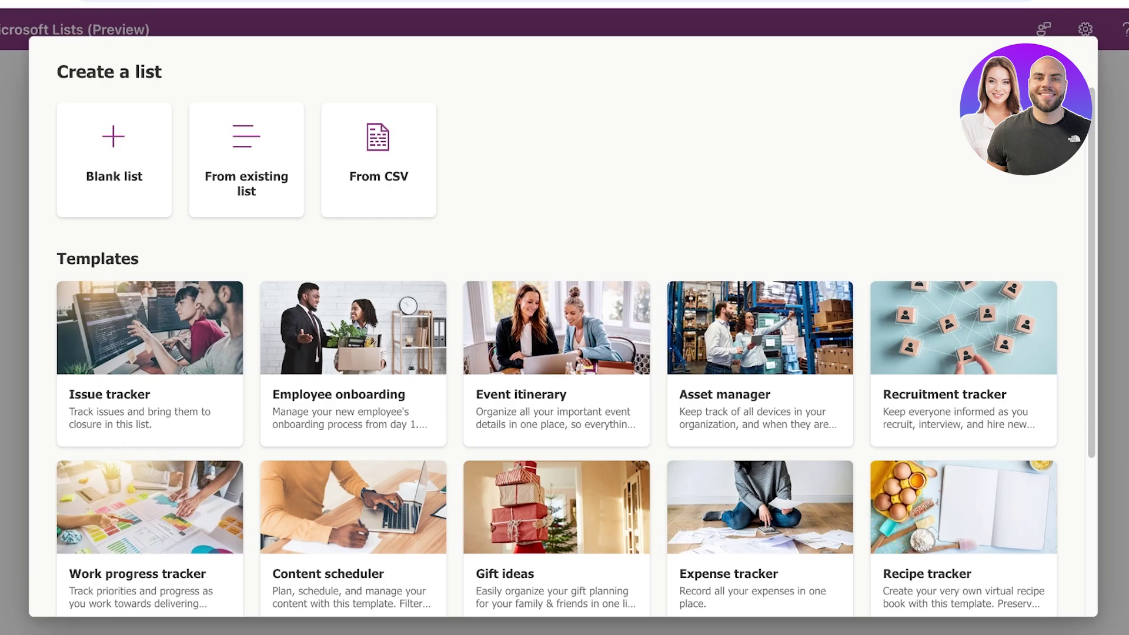
pyautogui.scroll(-1, 563, 353)
pyautogui.click(759, 329)
pyautogui.scroll(-3, 562, 353)
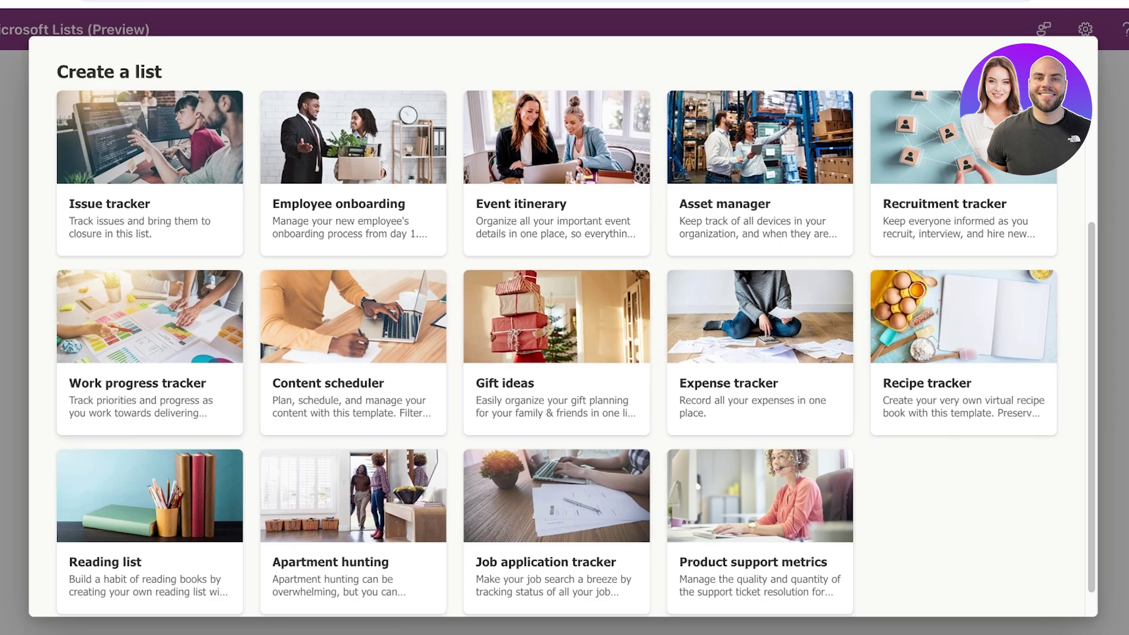
pyautogui.click(149, 351)
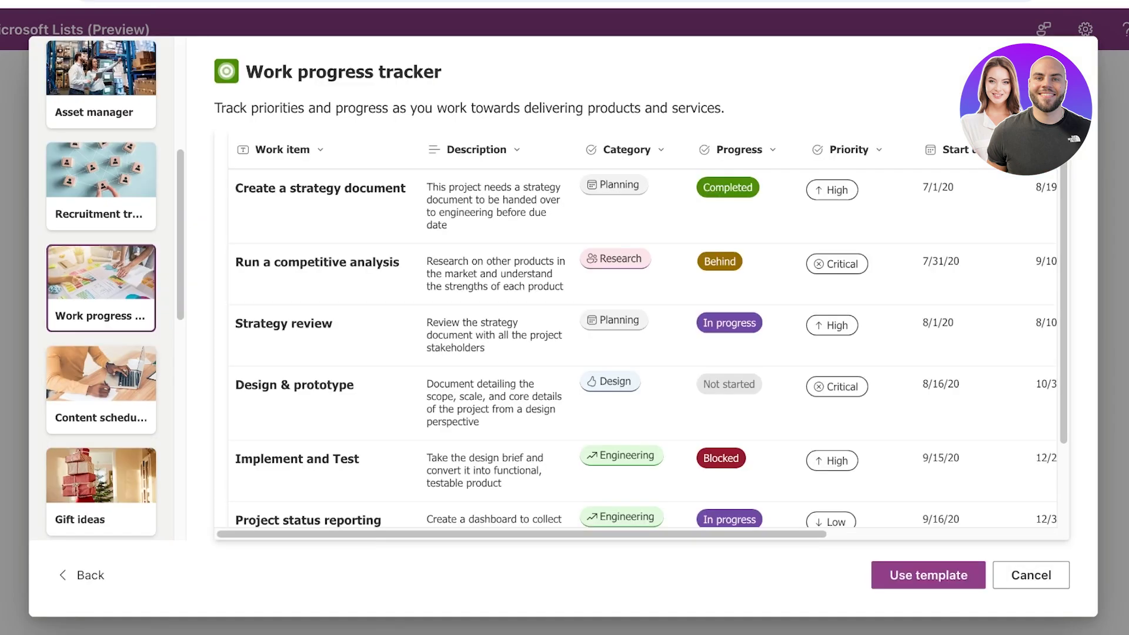
# Create a list from the Work progress tracker template, keeping its preset name, color and icon.
pyautogui.click(927, 575)
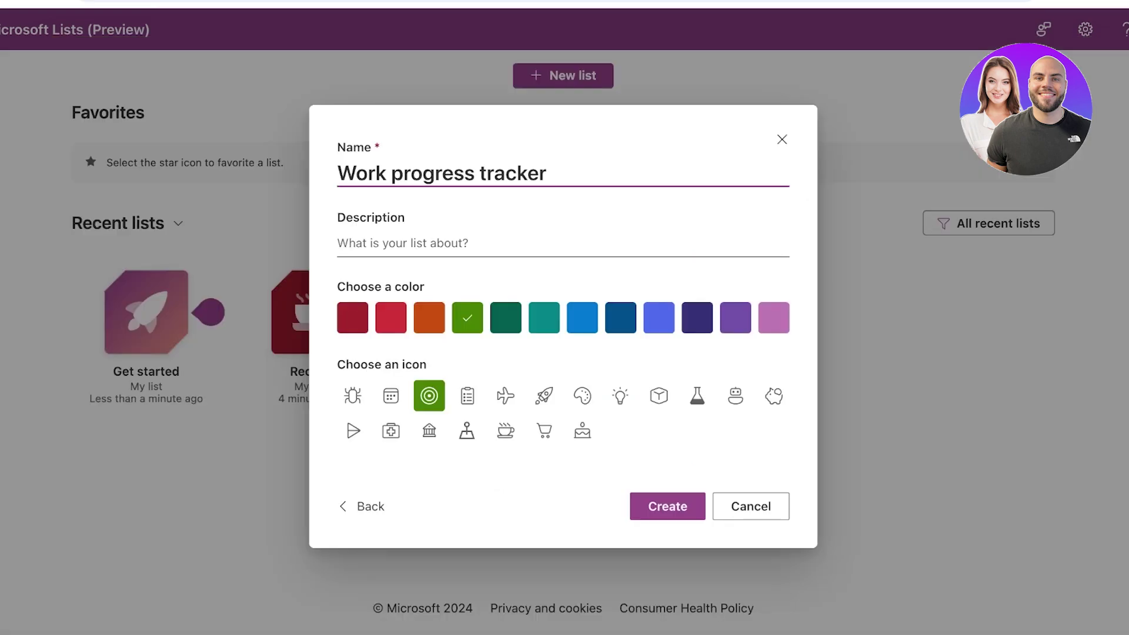
pyautogui.click(666, 506)
pyautogui.press('Return')
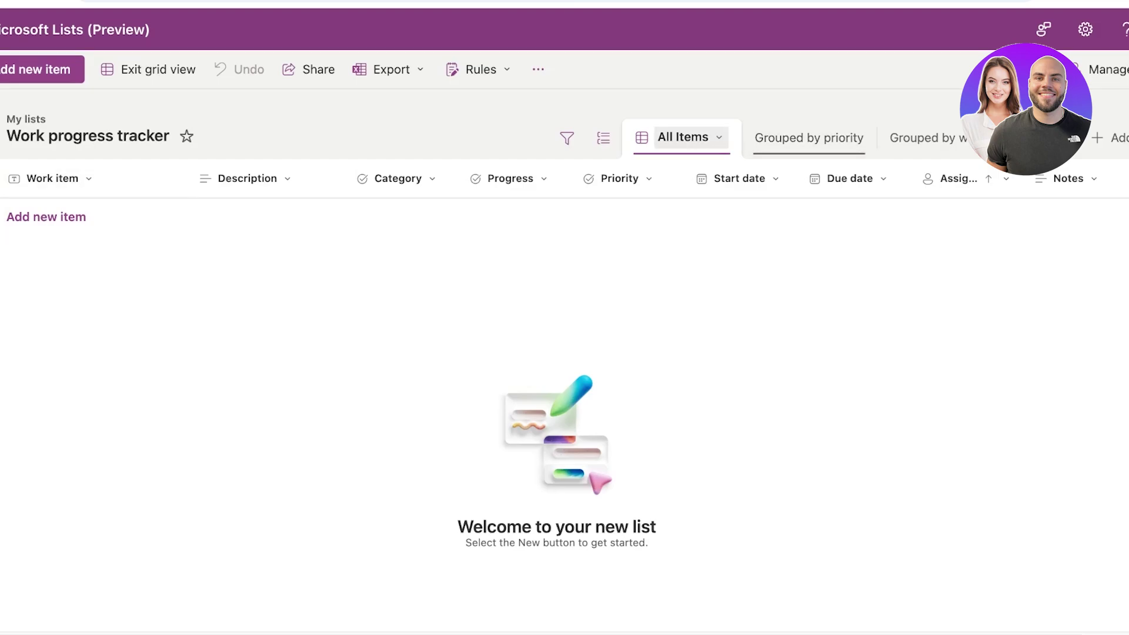
# Look through the new list's two grouped views, including Grouped by priority, and return to the All Items view.
pyautogui.click(808, 137)
pyautogui.click(928, 138)
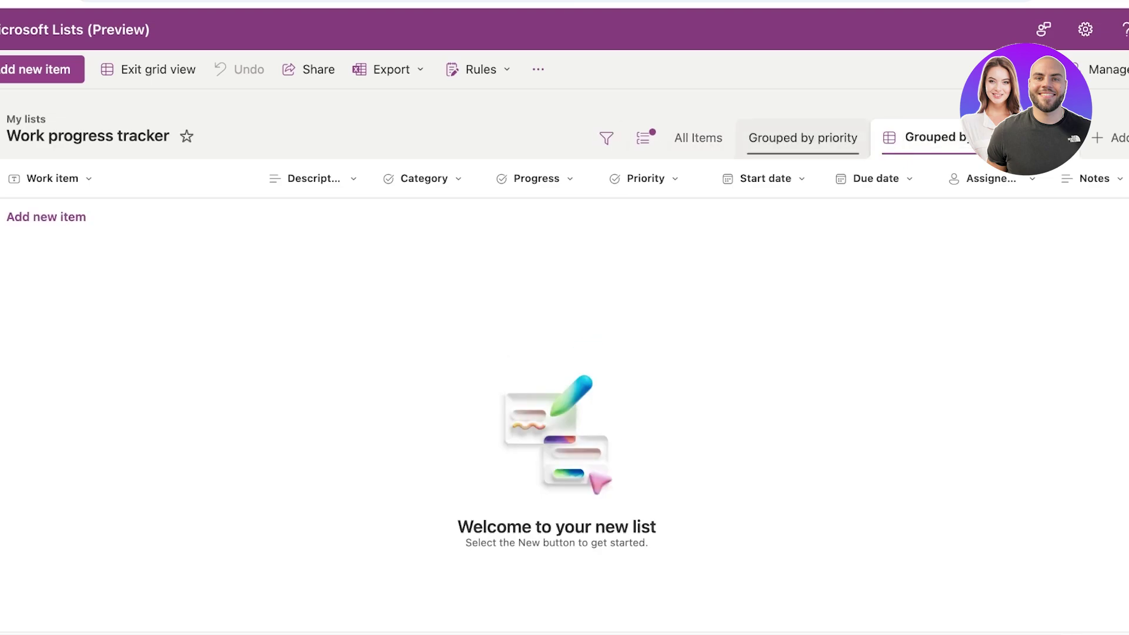
pyautogui.click(802, 137)
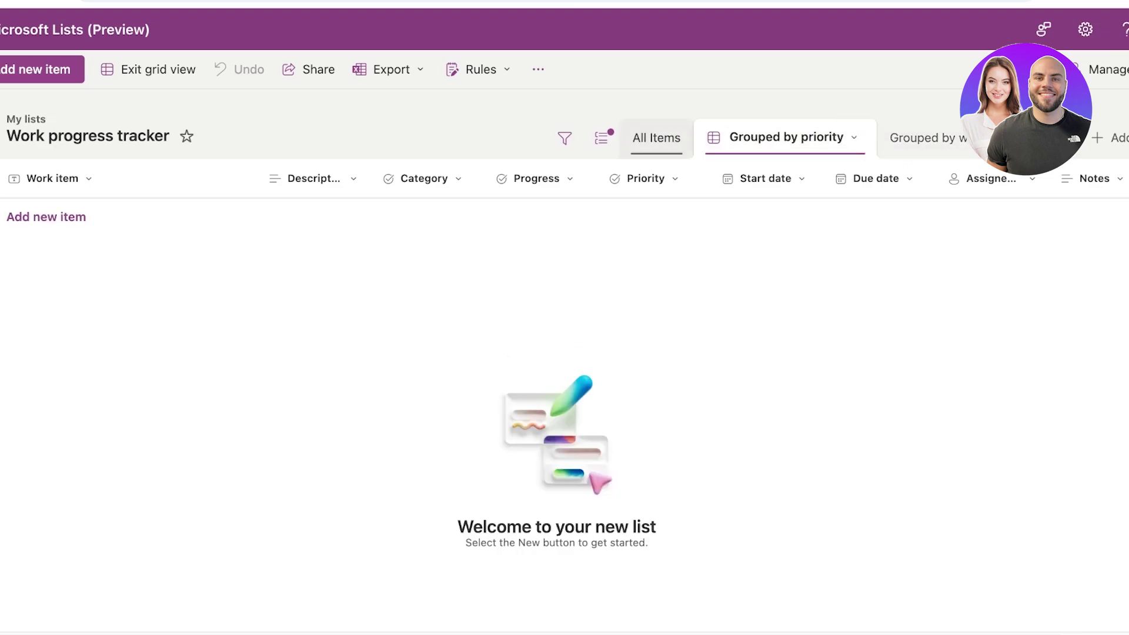
pyautogui.click(656, 138)
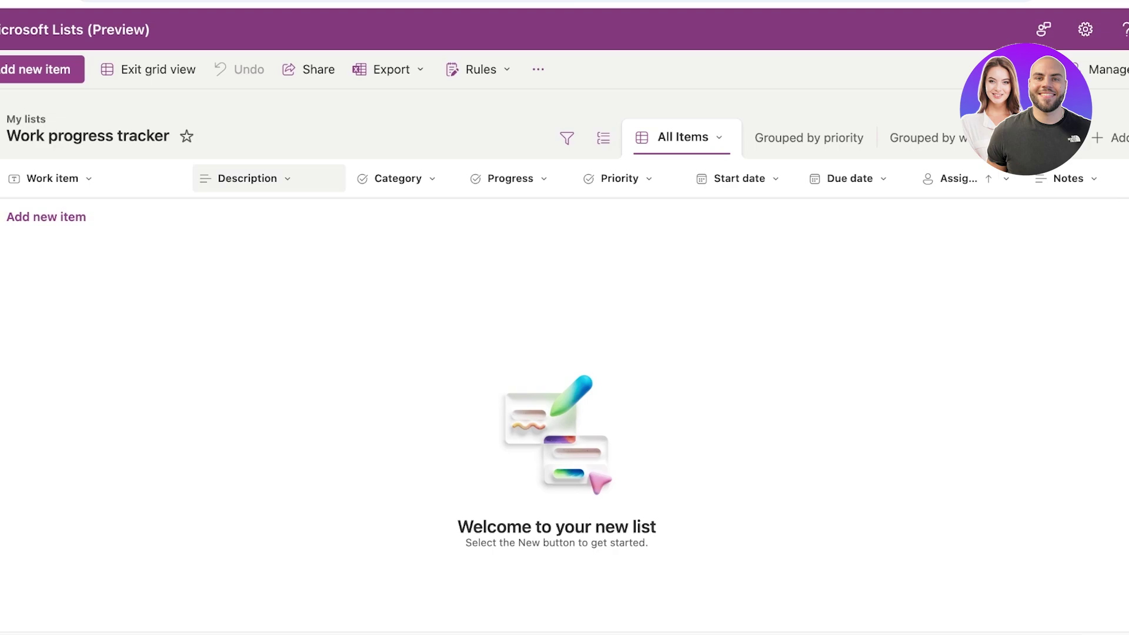
# Add a new item, view its Category choices without picking one, and set its Progress to In progress.
pyautogui.click(403, 217)
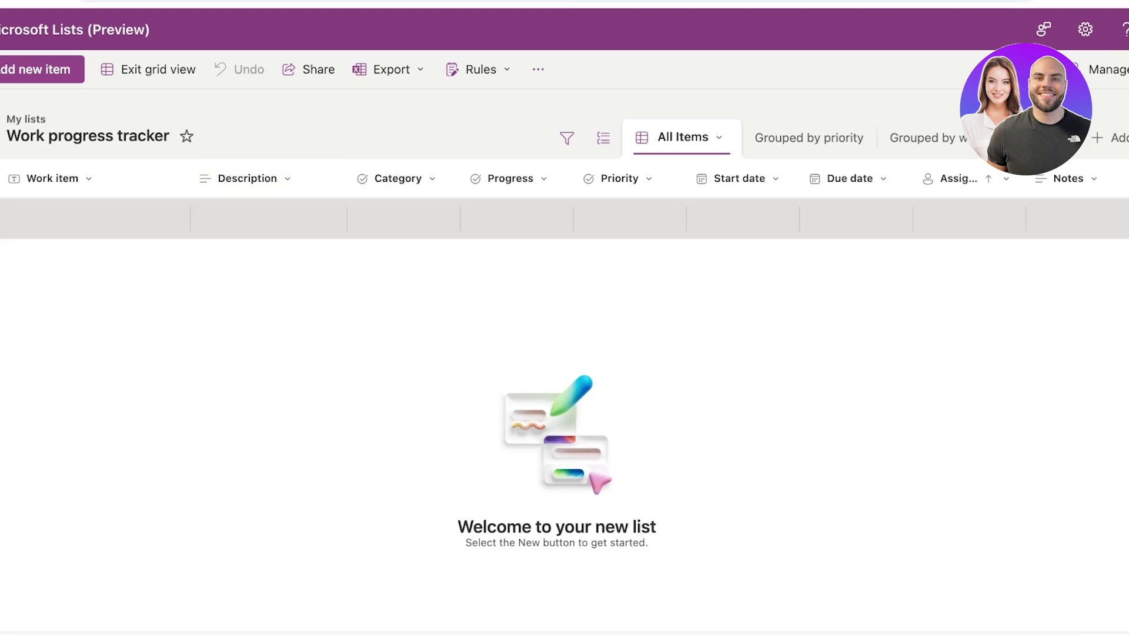
pyautogui.click(404, 218)
pyautogui.scroll(-1, 396, 289)
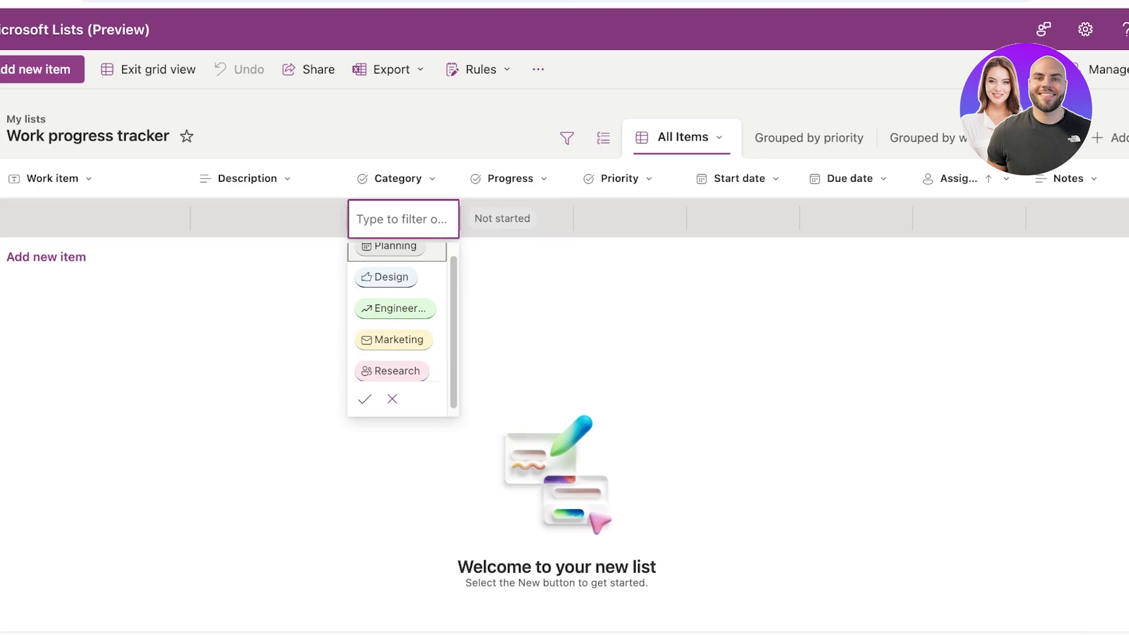
pyautogui.click(517, 218)
pyautogui.click(516, 217)
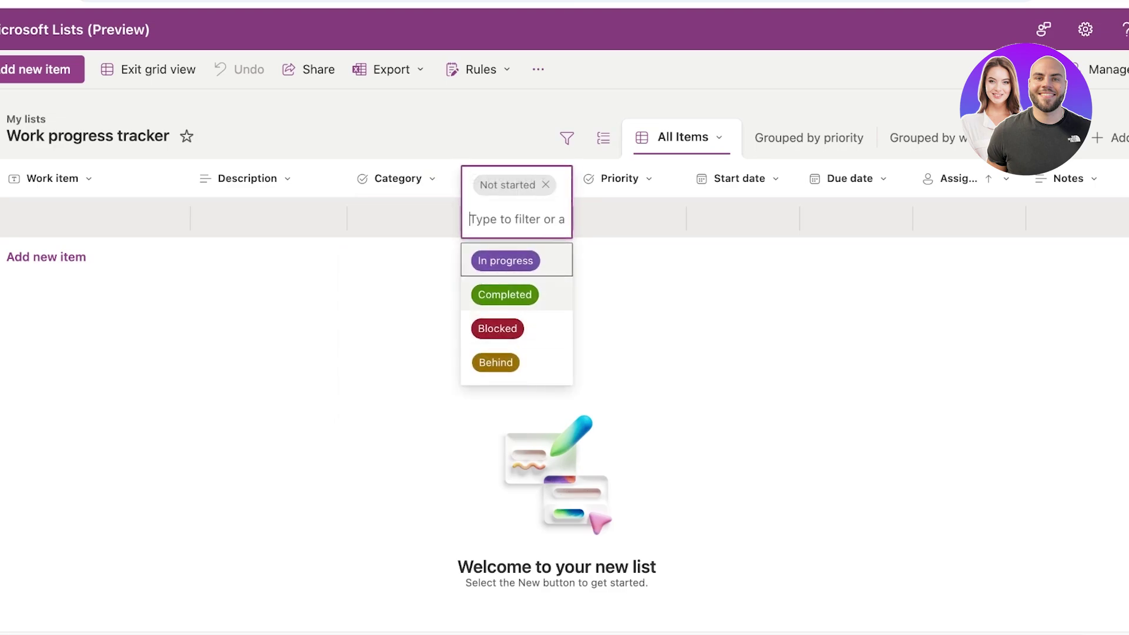
pyautogui.press('Return')
pyautogui.press('Tab')
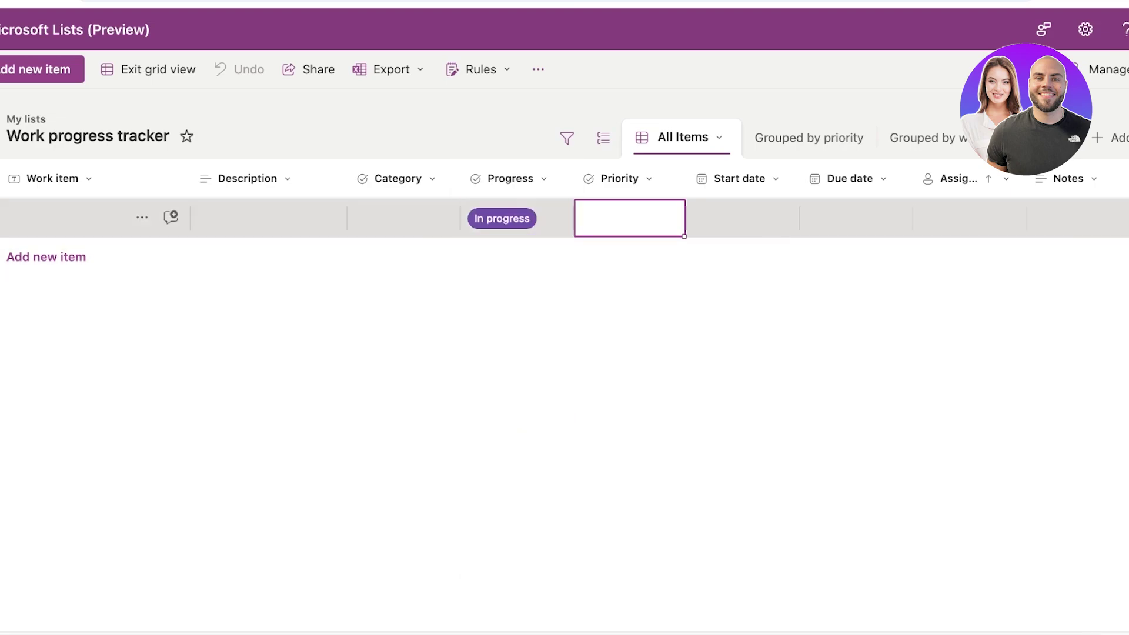
# Set the new item's Priority to Medium and leave its assignment and Notes fields empty.
pyautogui.press('Return')
pyautogui.press('Down')
pyautogui.press('Down')
pyautogui.press('Return')
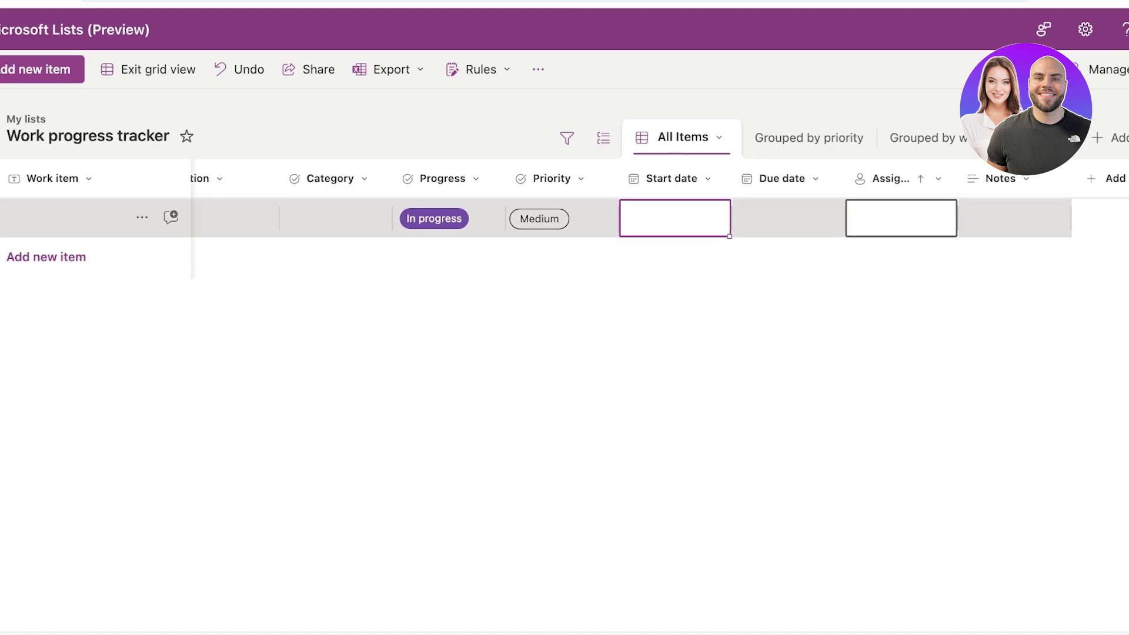
pyautogui.click(900, 218)
pyautogui.click(1014, 218)
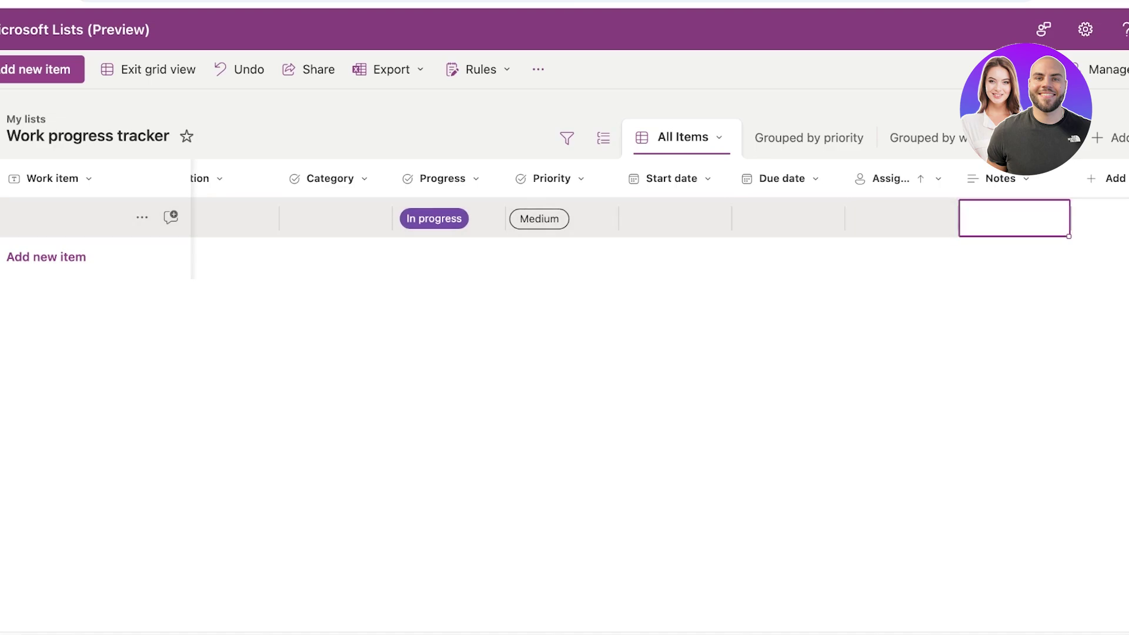
pyautogui.hscroll(-2, 658, 218)
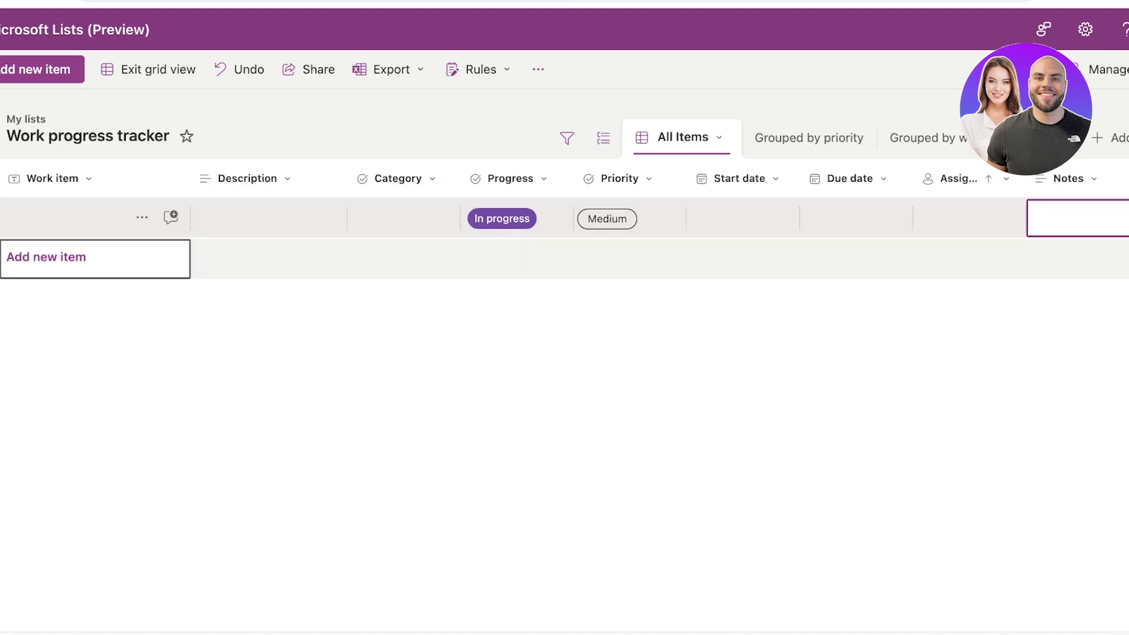